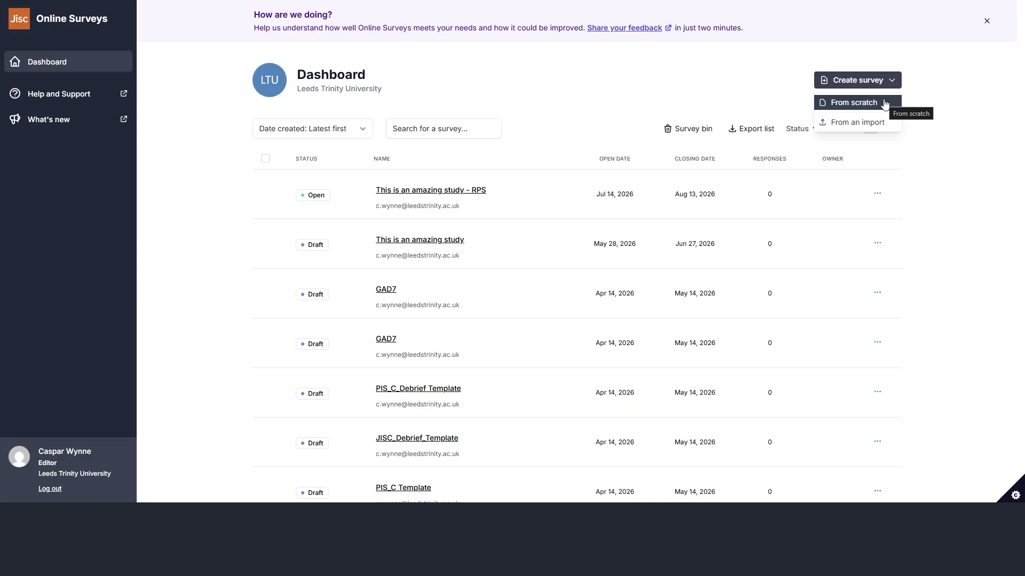
Step: Create a survey by importing PIS_C_Debrief Template.json from the Desktop folder
left_click(880, 123)
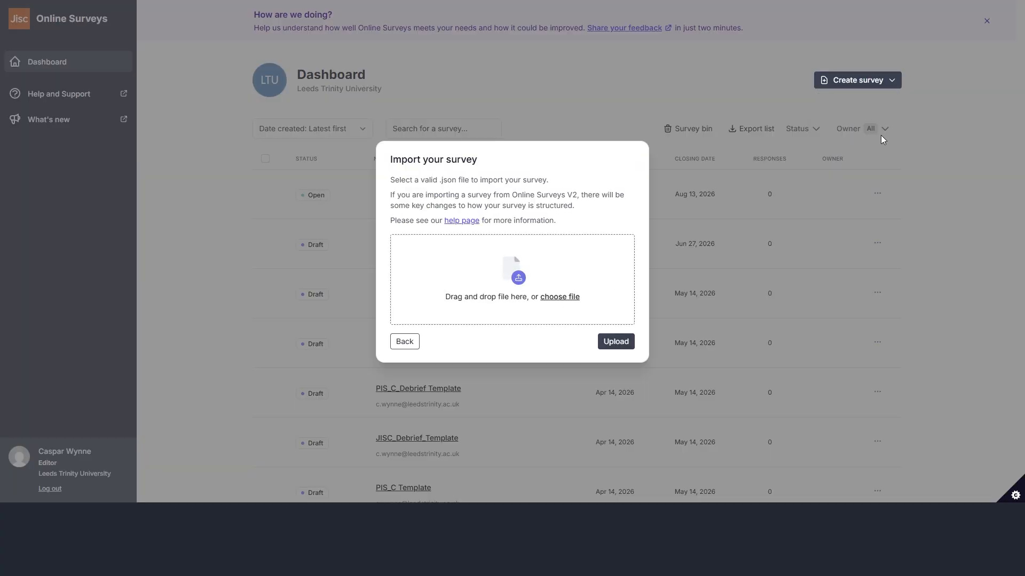
left_click(514, 257)
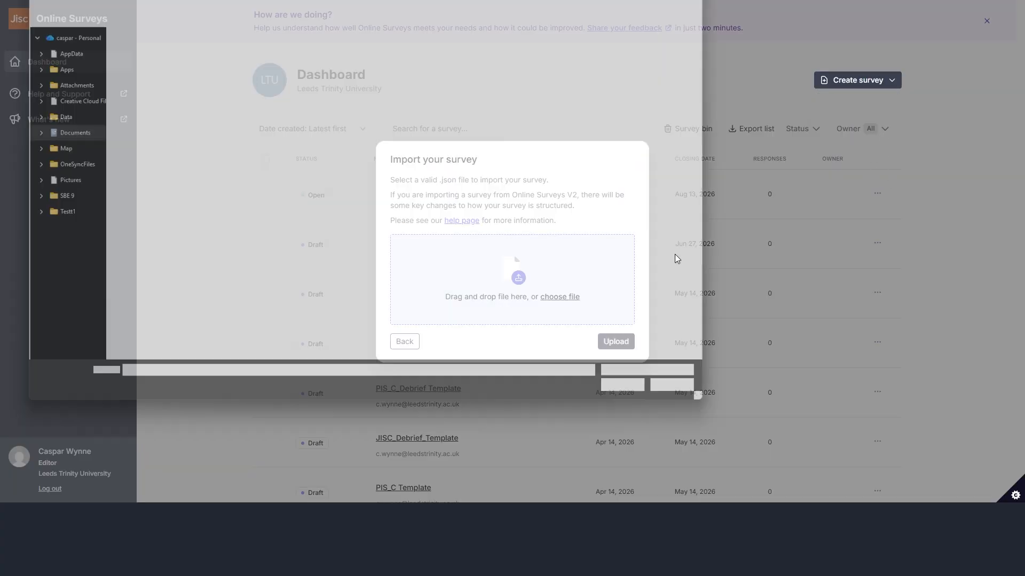
left_click(43, 148)
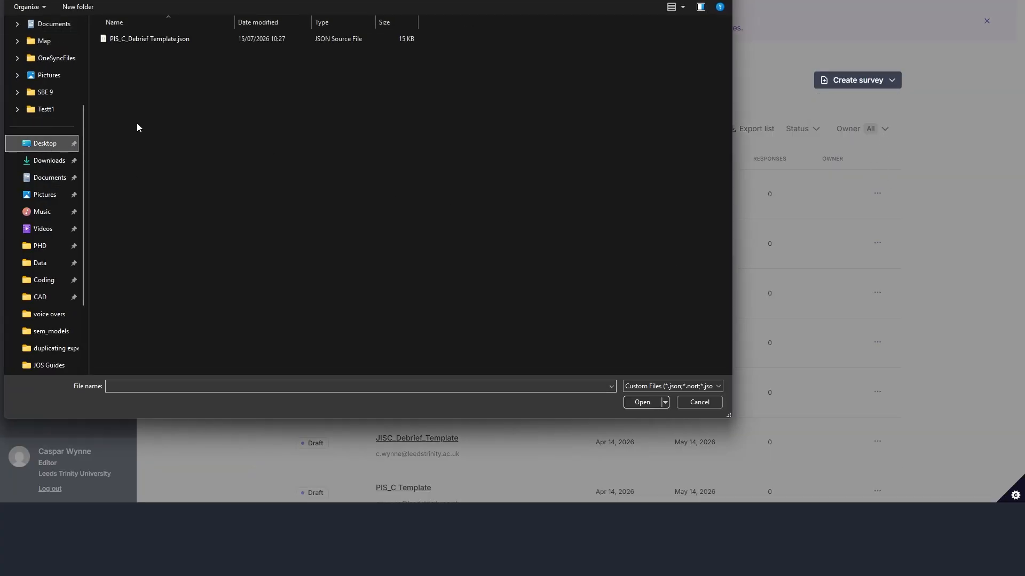
double_click(134, 39)
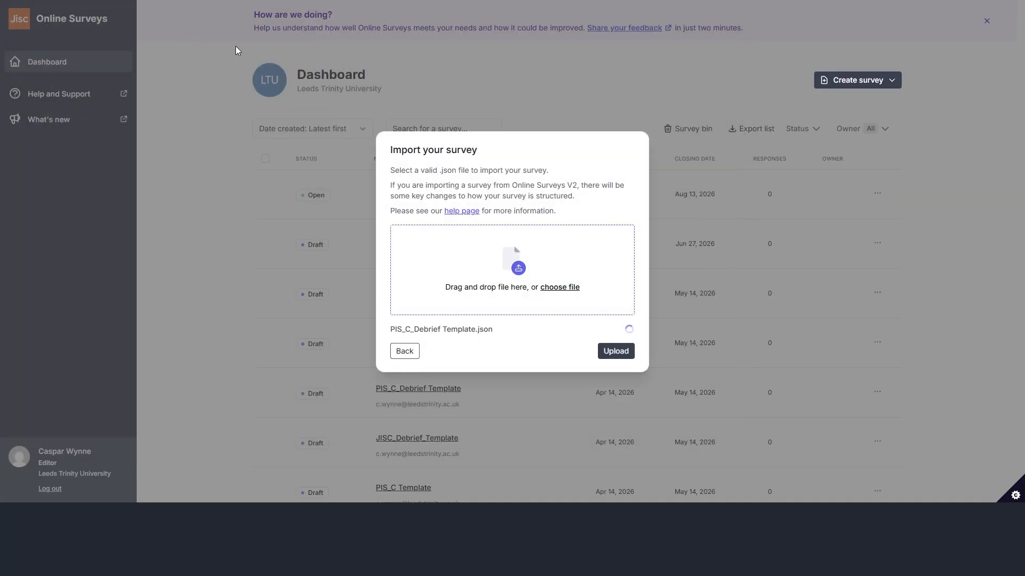
left_click(616, 351)
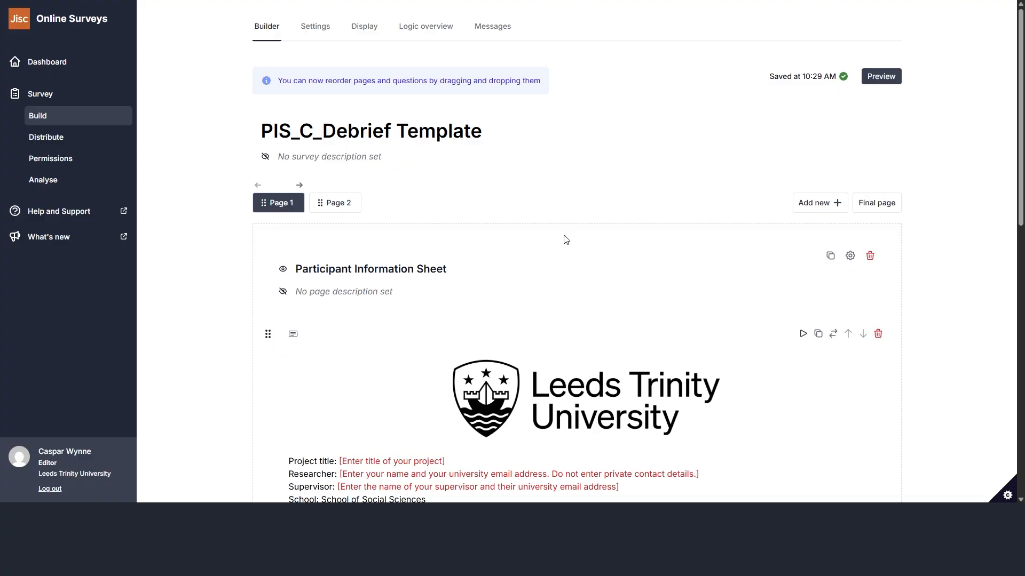
Step: Review the Participant Information Sheet on page 1, including the red placeholder text that needs filling in
scroll(564, 235, "down", 8)
scroll(567, 229, "up", 10)
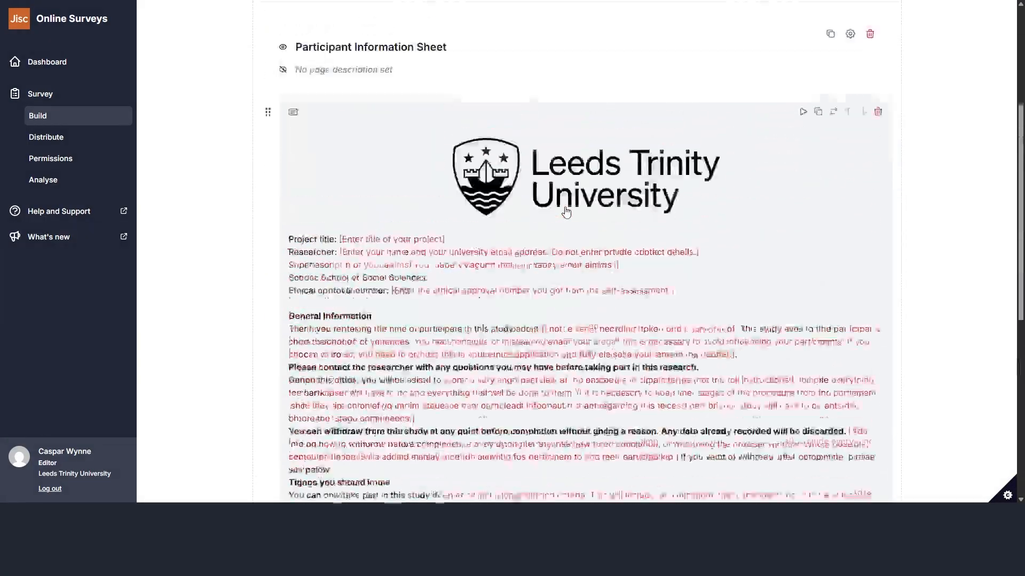
scroll(422, 320, "down", 1)
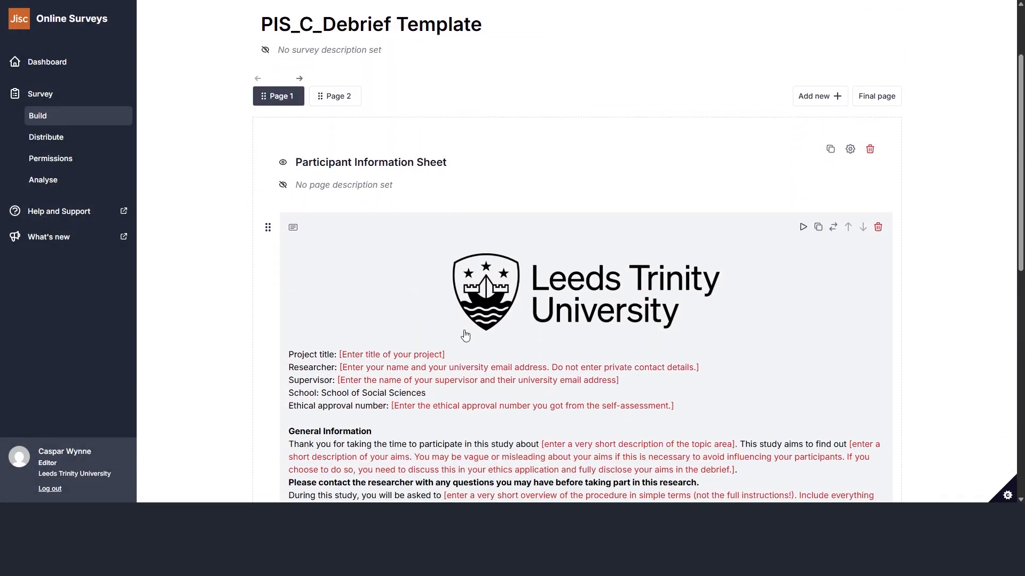
scroll(534, 374, "down", 6)
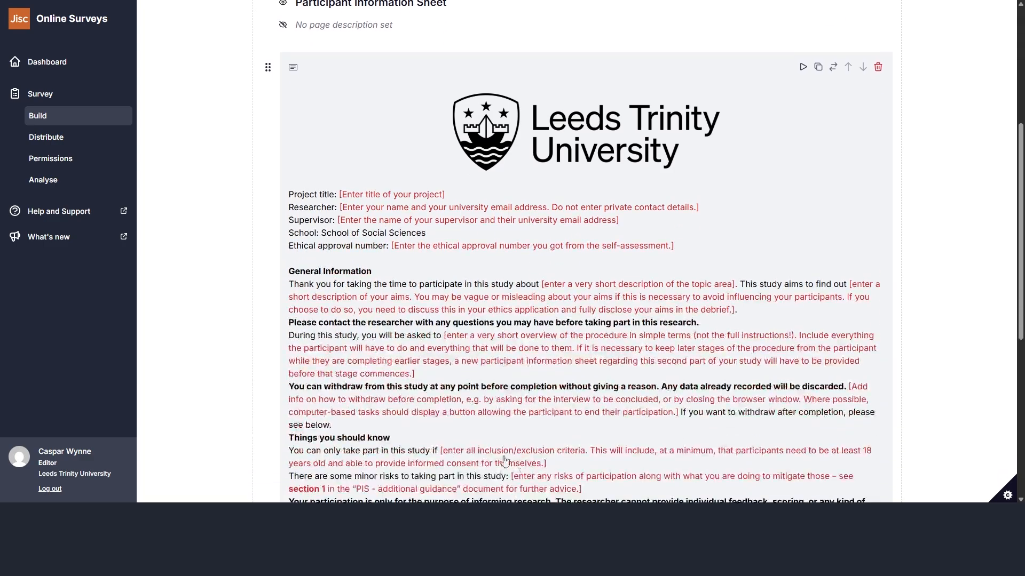
scroll(530, 359, "down", 2)
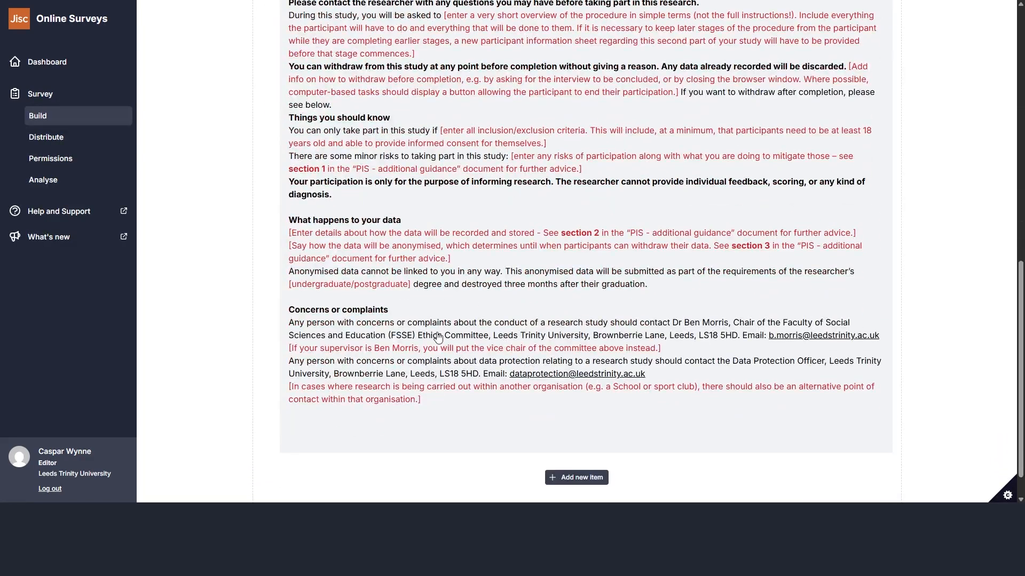
scroll(437, 337, "up", 10)
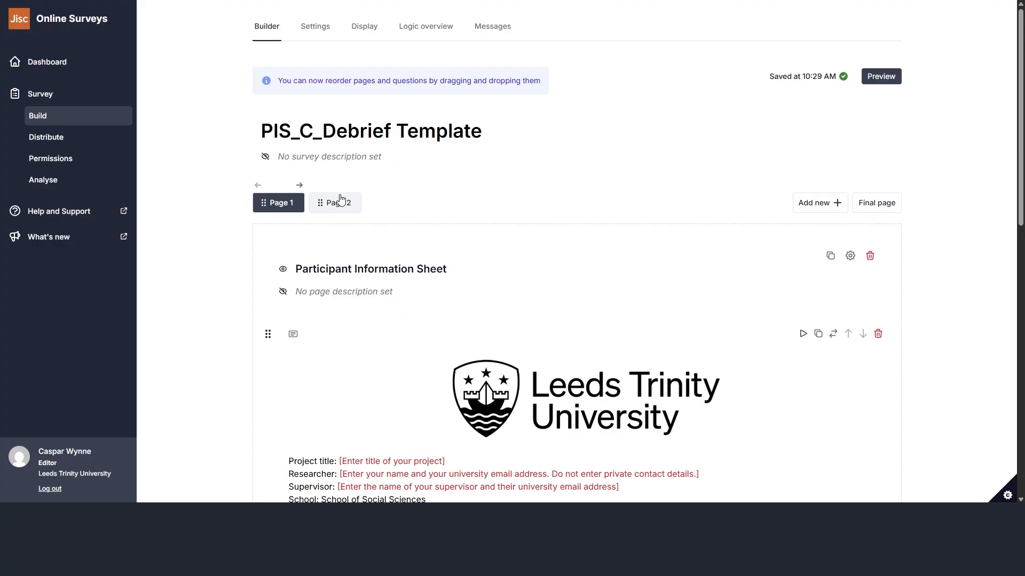
Step: Open the Consent Form on page 2 and examine its statements, including the three marked "(if appropriate)"
left_click(341, 200)
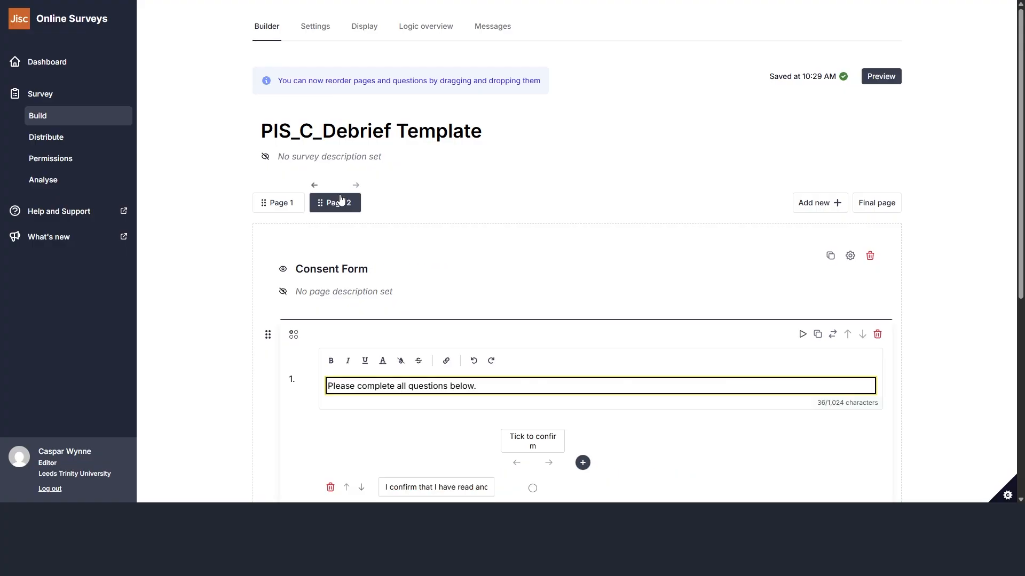
scroll(612, 250, "down", 5)
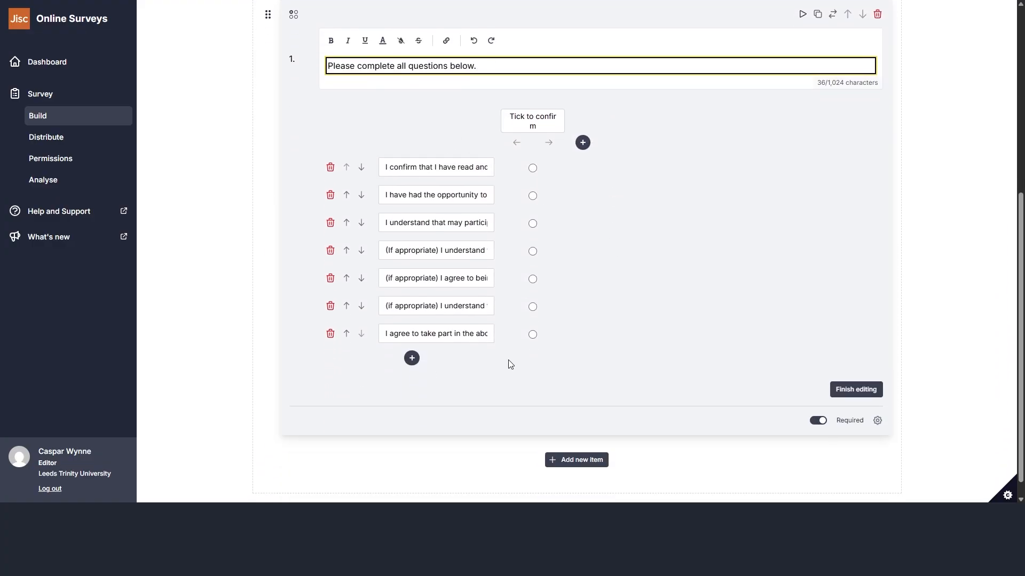
left_click(437, 251)
left_click(443, 278)
left_click(452, 310)
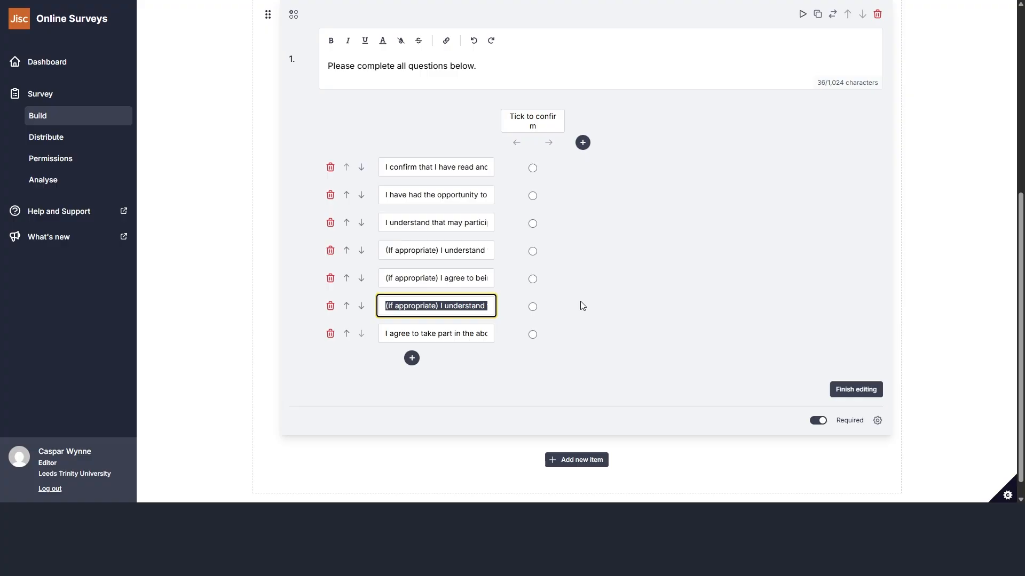
scroll(581, 288, "up", 4)
scroll(580, 288, "down", 3)
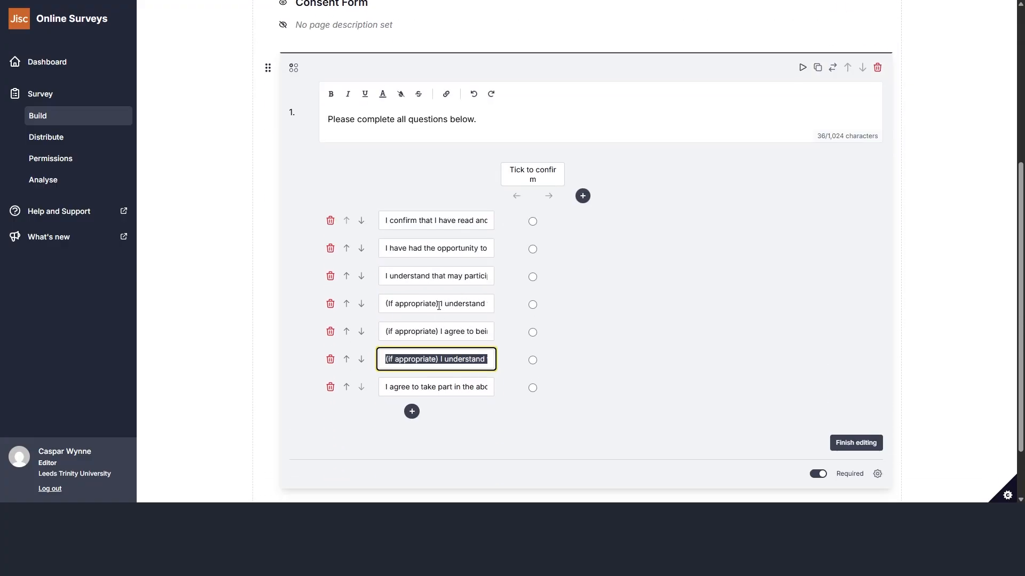
Step: Remove the "(If appropriate)" prefix from the fourth consent statement, keeping the wording from "I understand that the informa..." onward
left_click(439, 304)
double_click(439, 302)
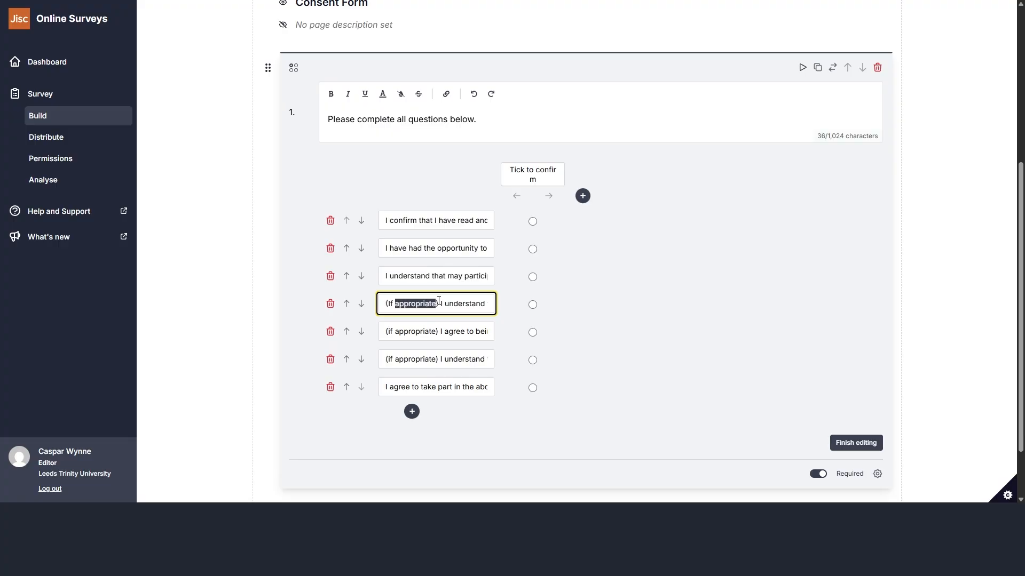
left_click_drag(438, 302, 362, 306)
key("BackSpace")
key("Delete")
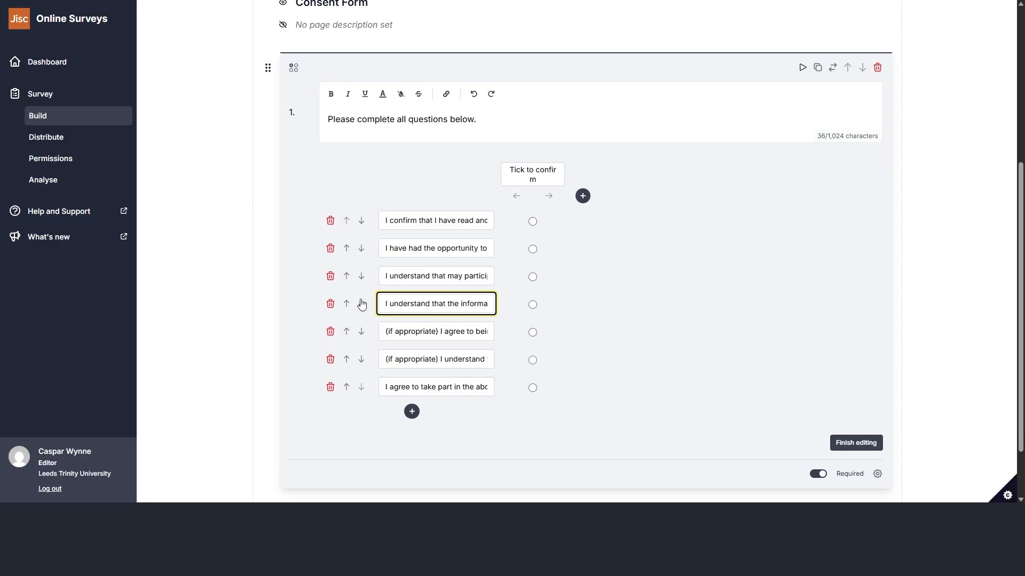
Step: Delete the two remaining consent statements marked "(if appropriate)" from the Consent Form question
left_click(447, 330)
key("BackSpace")
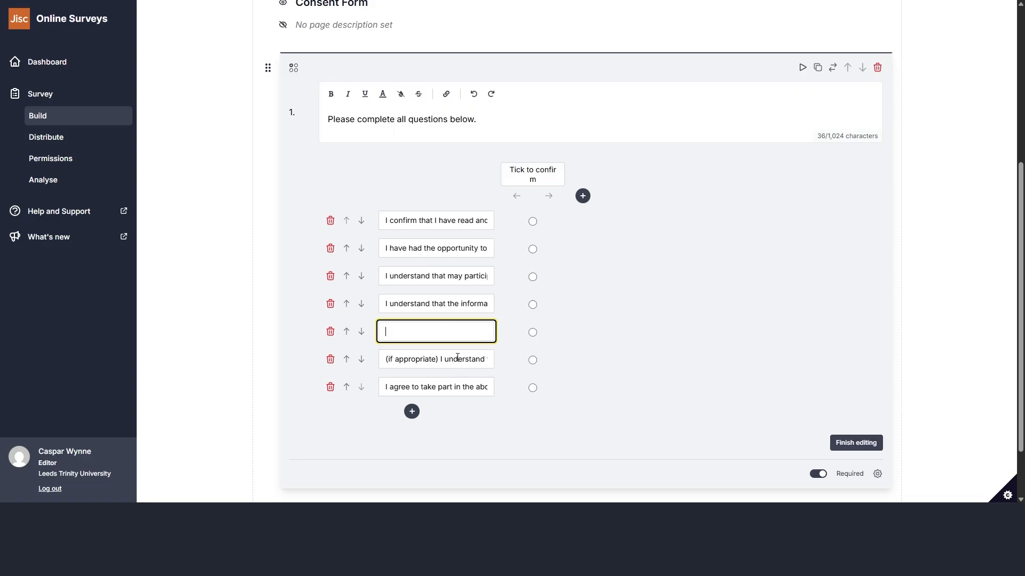
left_click(331, 332)
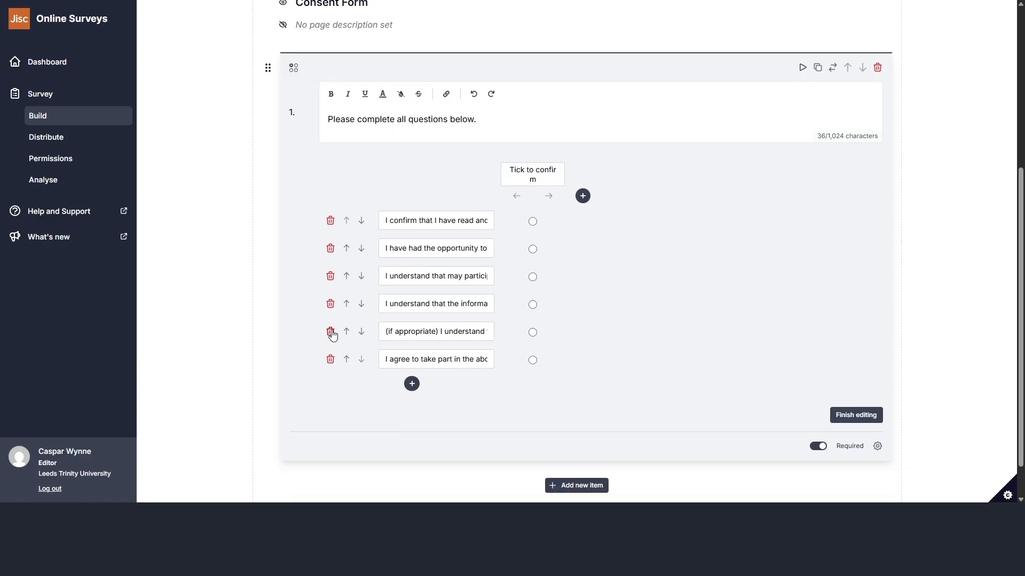
left_click(330, 331)
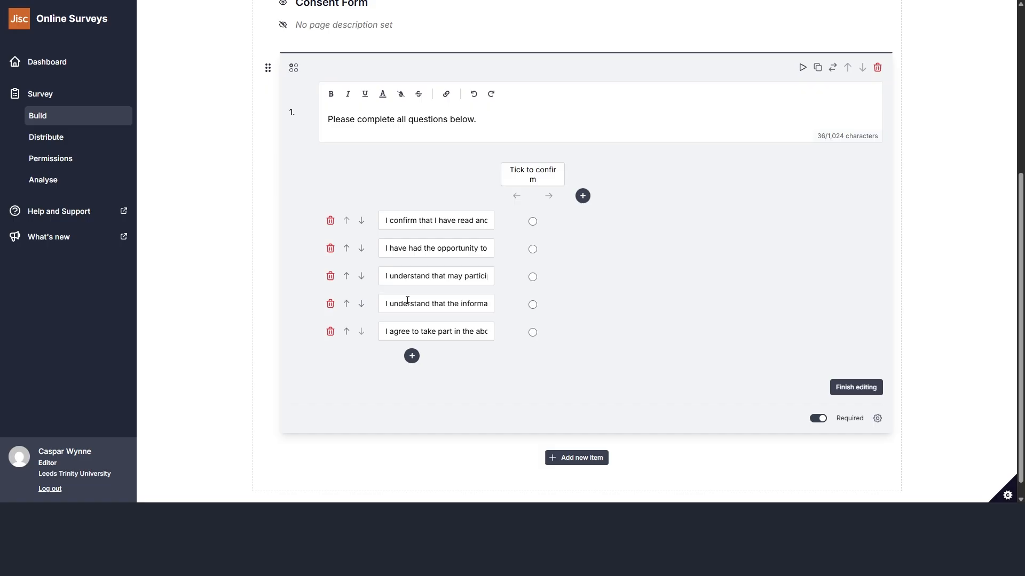
Step: Open the survey's final page and read through the debrief guidance
scroll(407, 301, "up", 4)
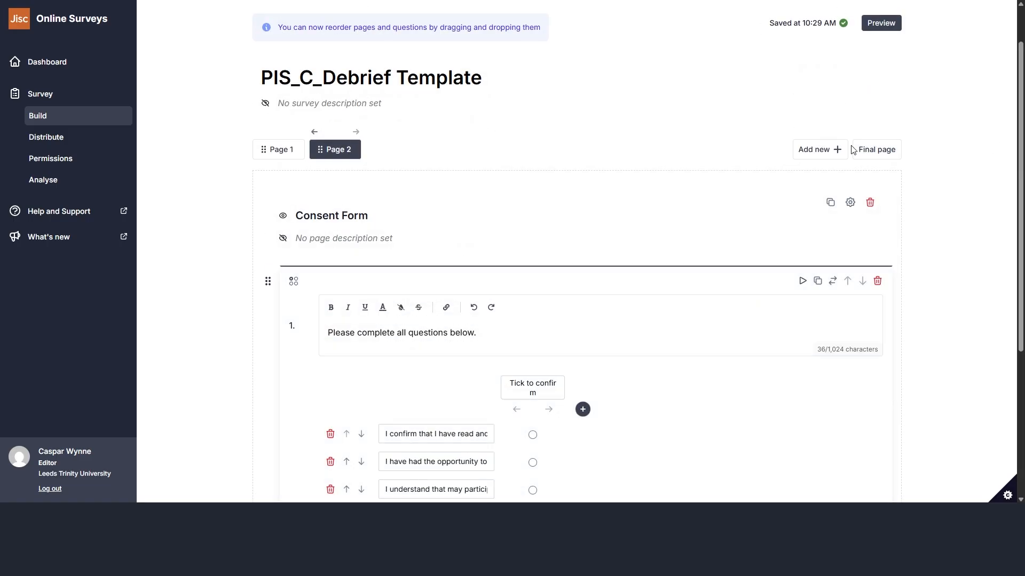
left_click(859, 149)
scroll(625, 193, "down", 6)
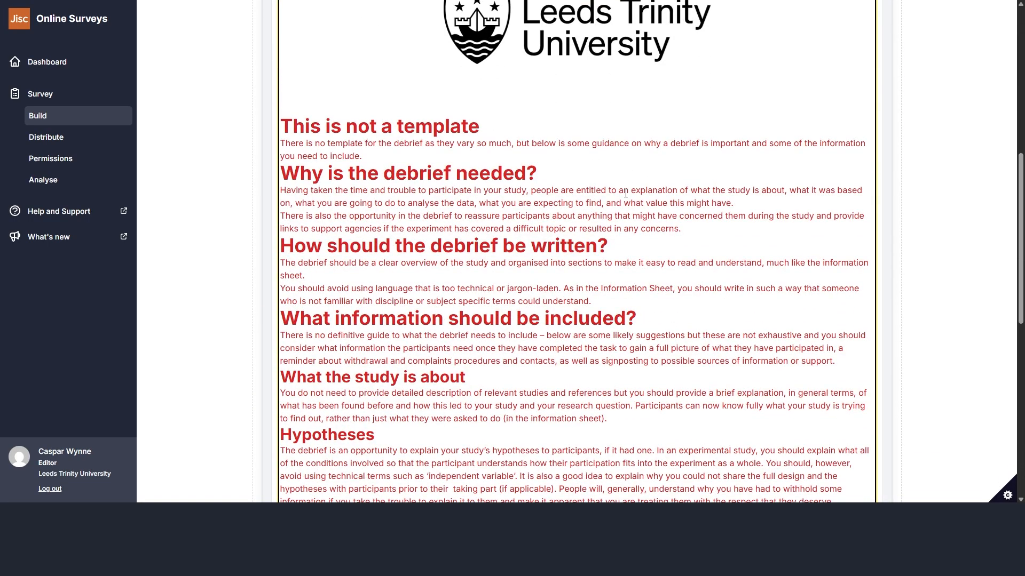
scroll(625, 193, "down", 9)
scroll(626, 194, "up", 16)
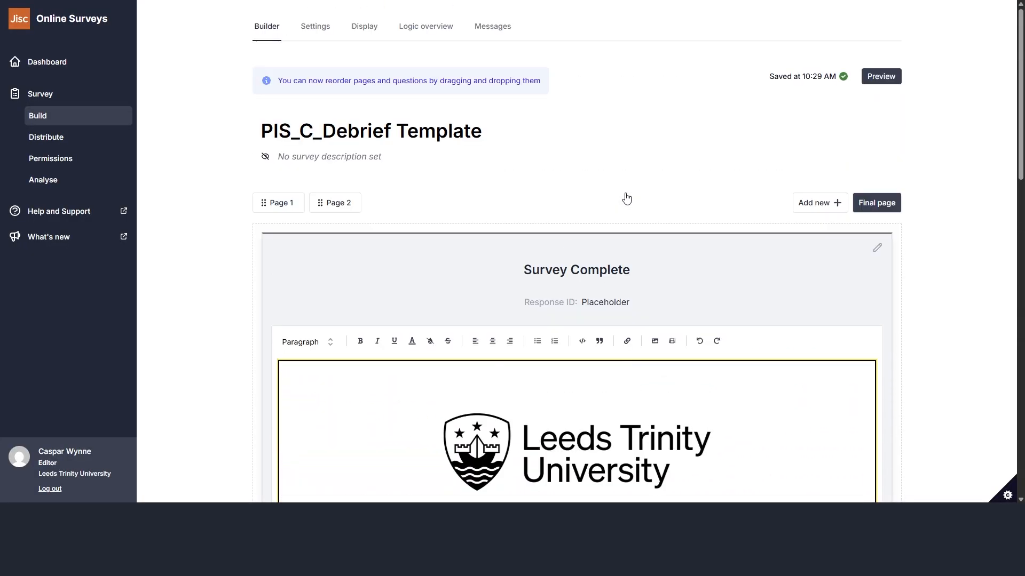
Step: Return to the dashboard and create a survey from scratch named "This is another amazing survey"
left_click(47, 62)
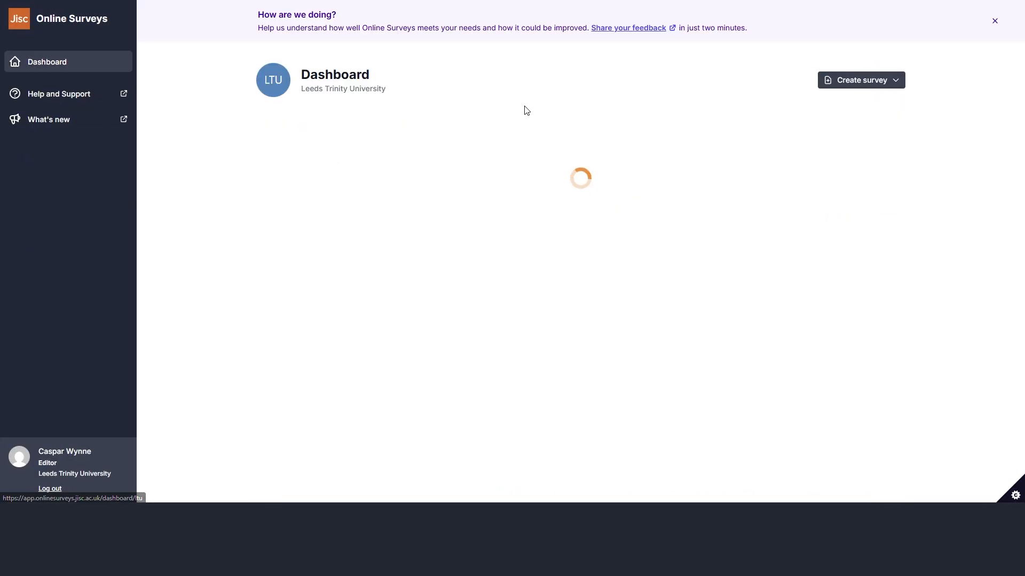
left_click(869, 84)
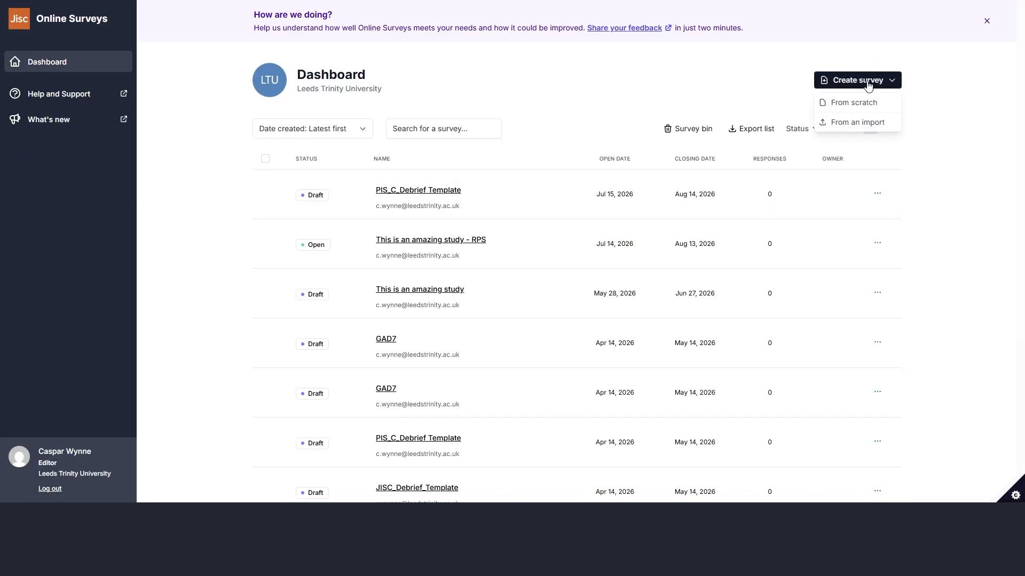
left_click(860, 103)
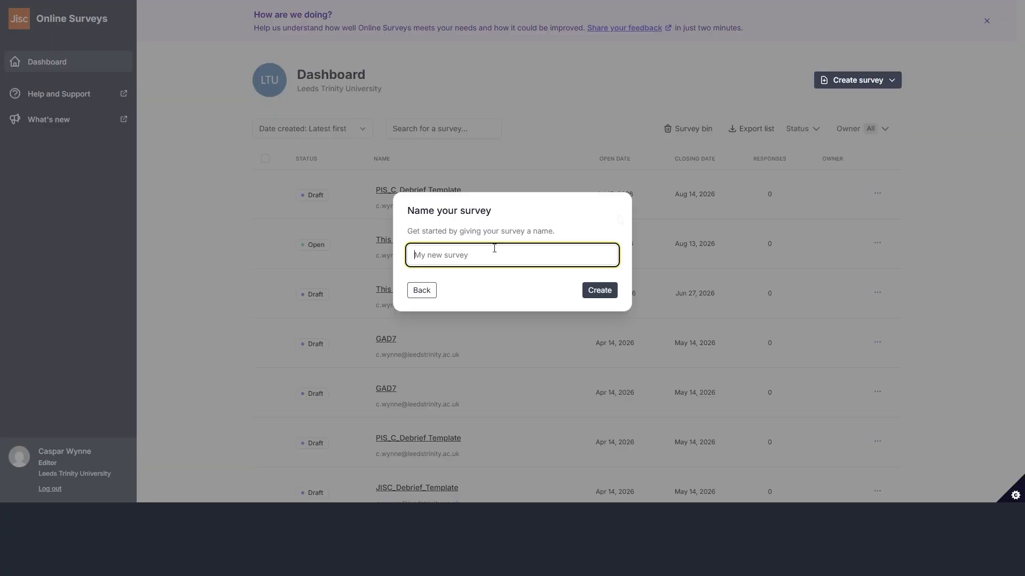
type("This is another amazing survey")
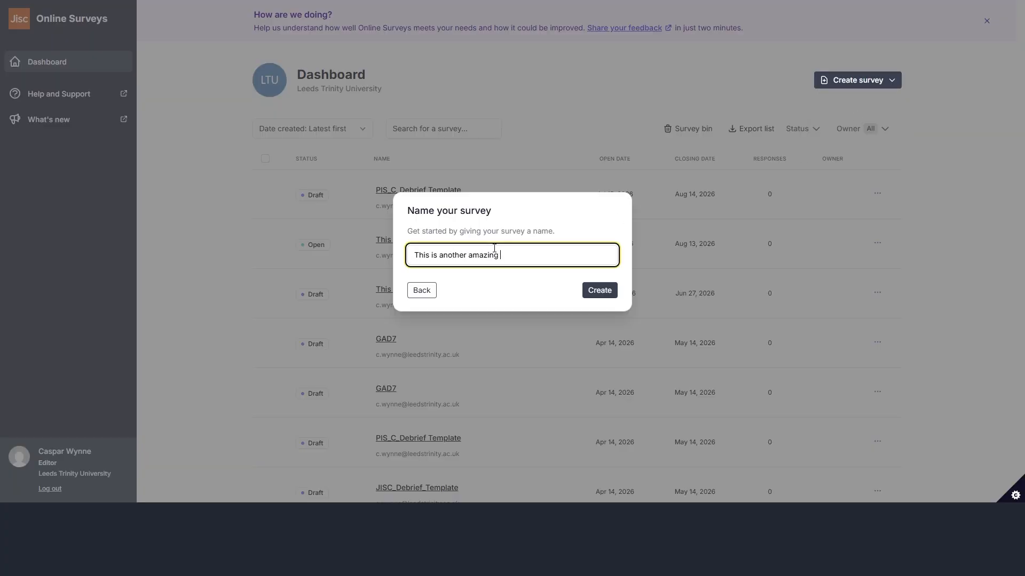
left_click(603, 293)
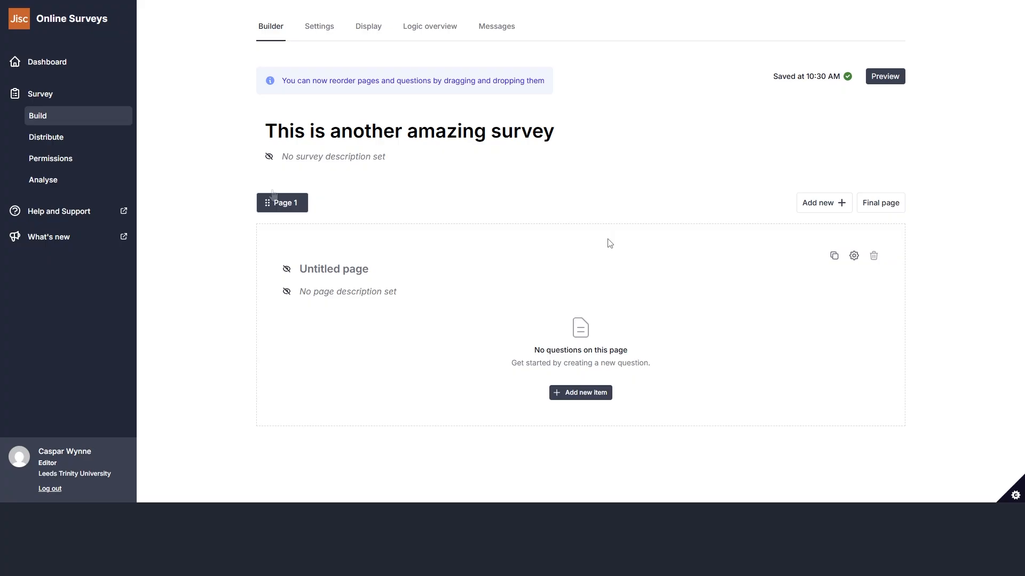
Step: Check the survey's editable title and description fields, and add two more pages to the survey
left_click(472, 132)
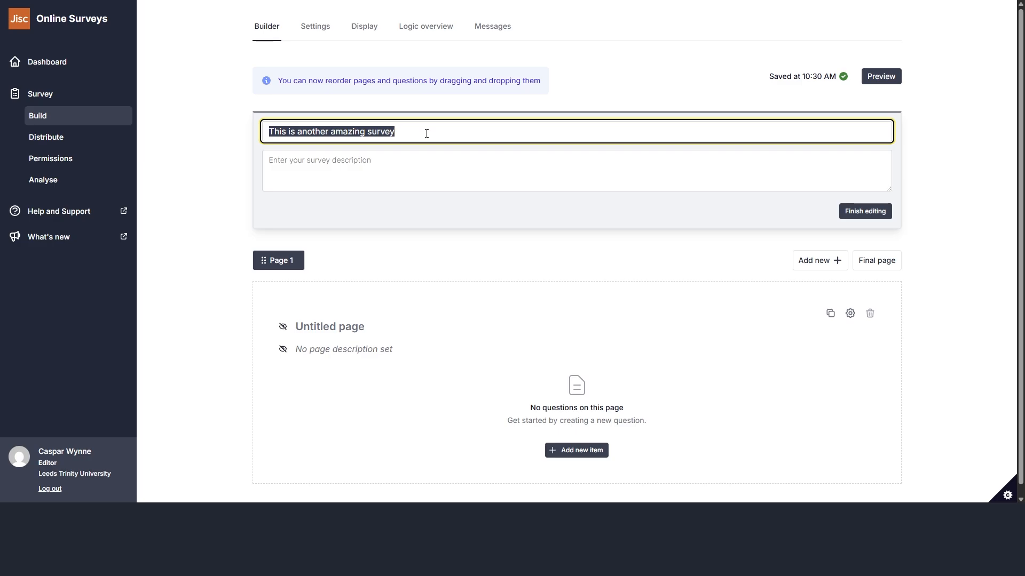
left_click(842, 210)
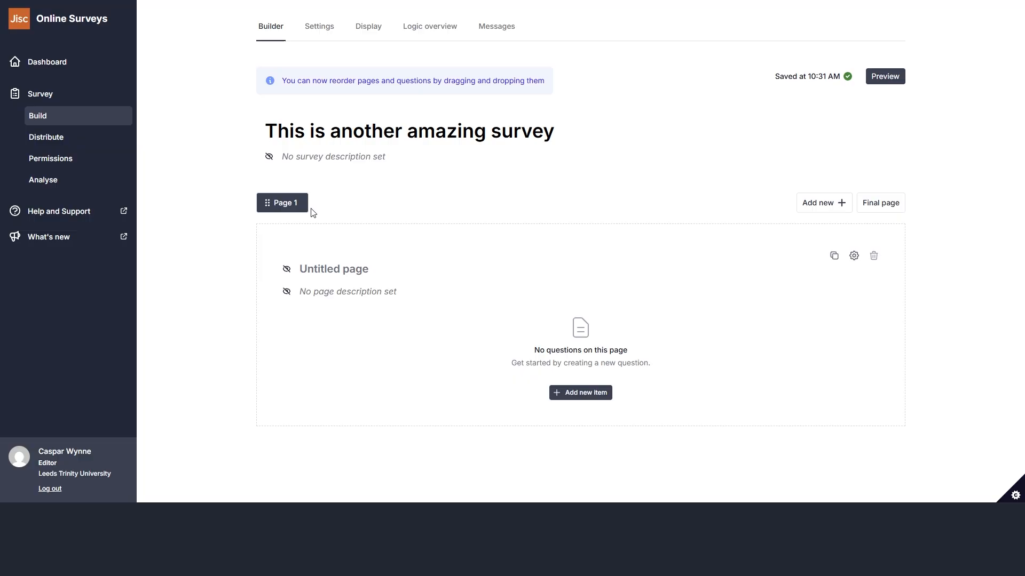
left_click(829, 208)
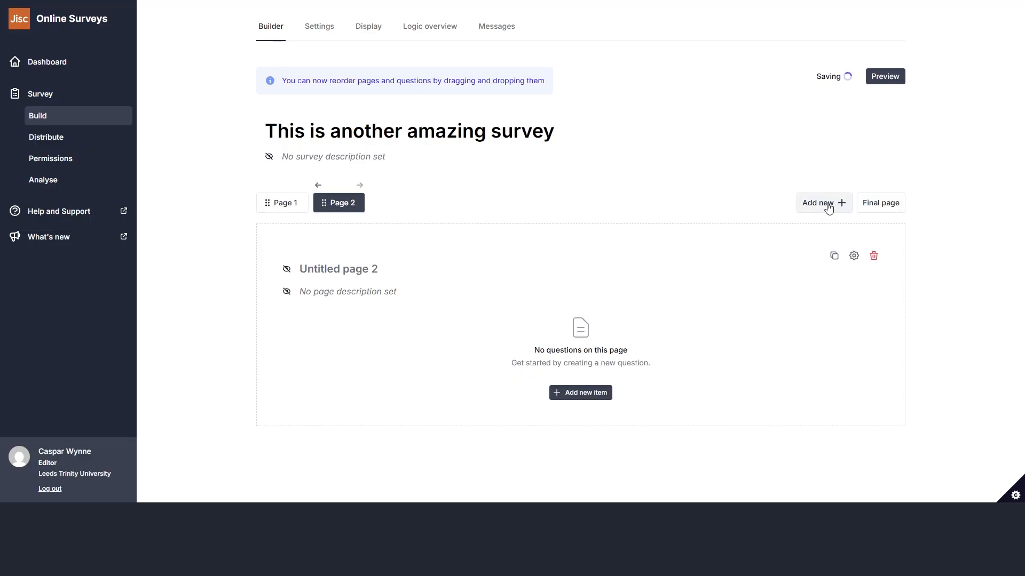
left_click(828, 208)
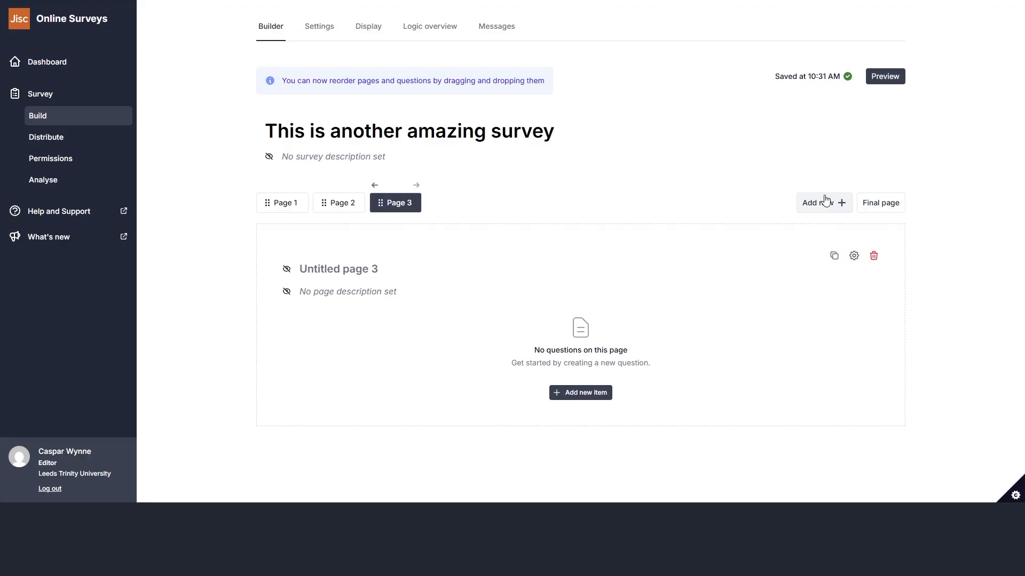
Step: Enter "debrief text" on the survey's final page and format it as a heading
left_click(878, 205)
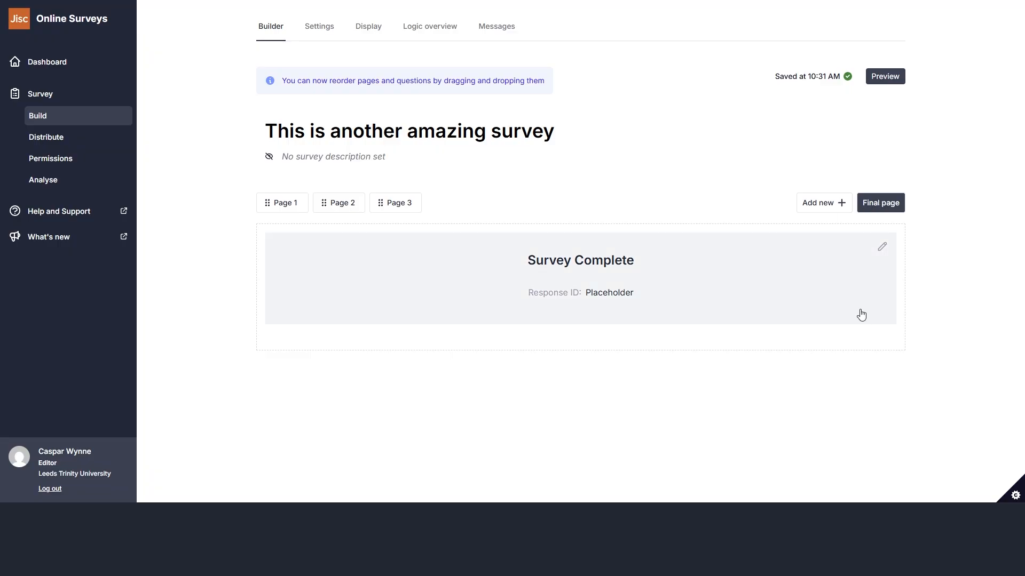
left_click(882, 247)
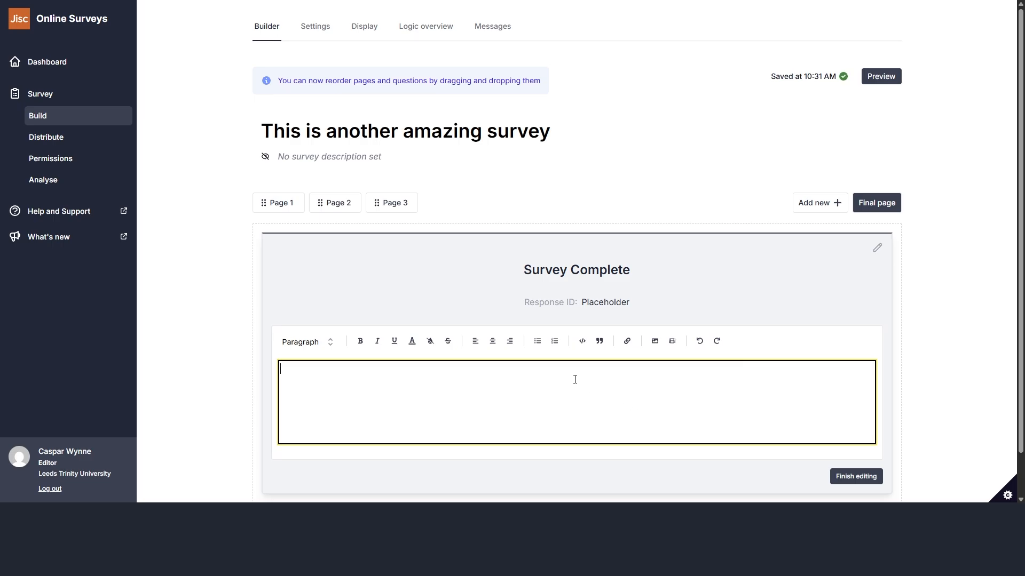
type("debrieg")
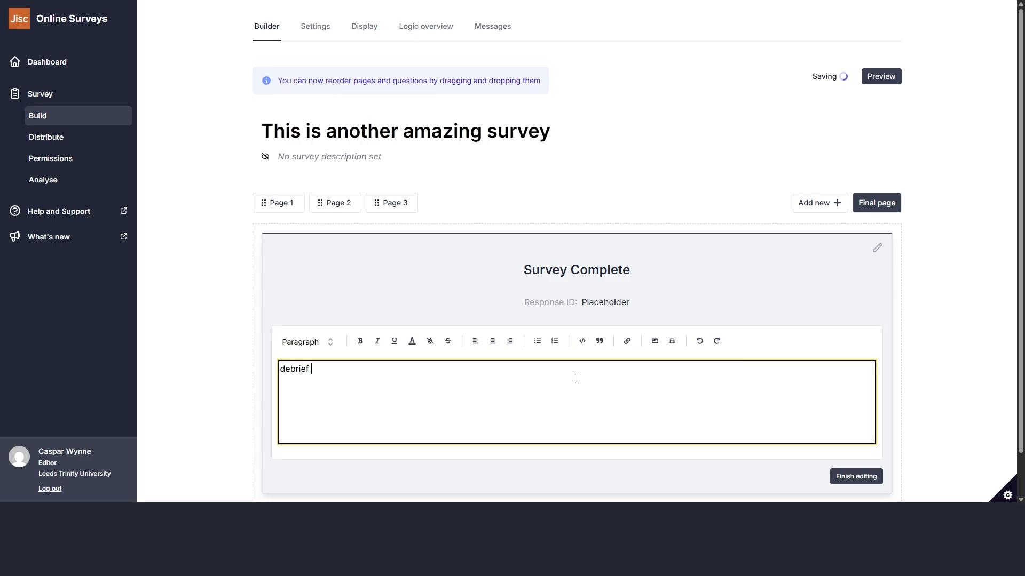
type(" text")
left_click(307, 341)
left_click(312, 389)
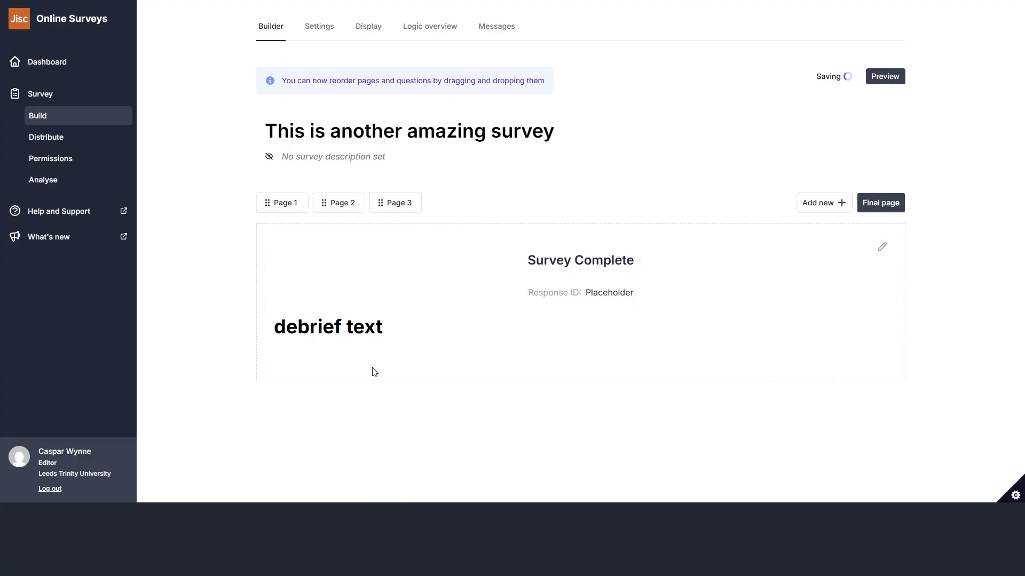
Step: Finish editing the debrief text, toggle the survey's Show response ID setting, and return to the final page
left_click(482, 330)
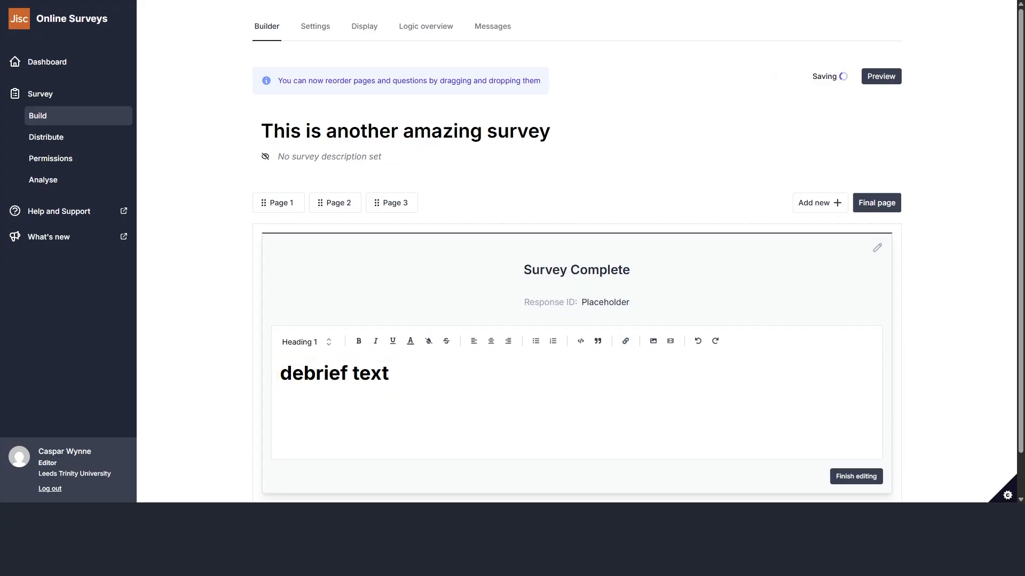
left_click(856, 476)
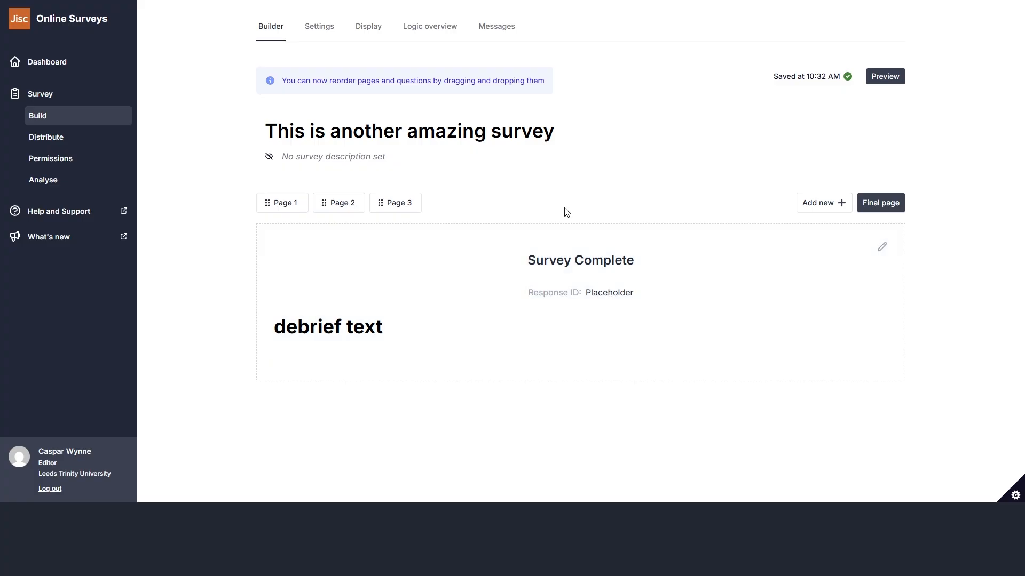
left_click(322, 29)
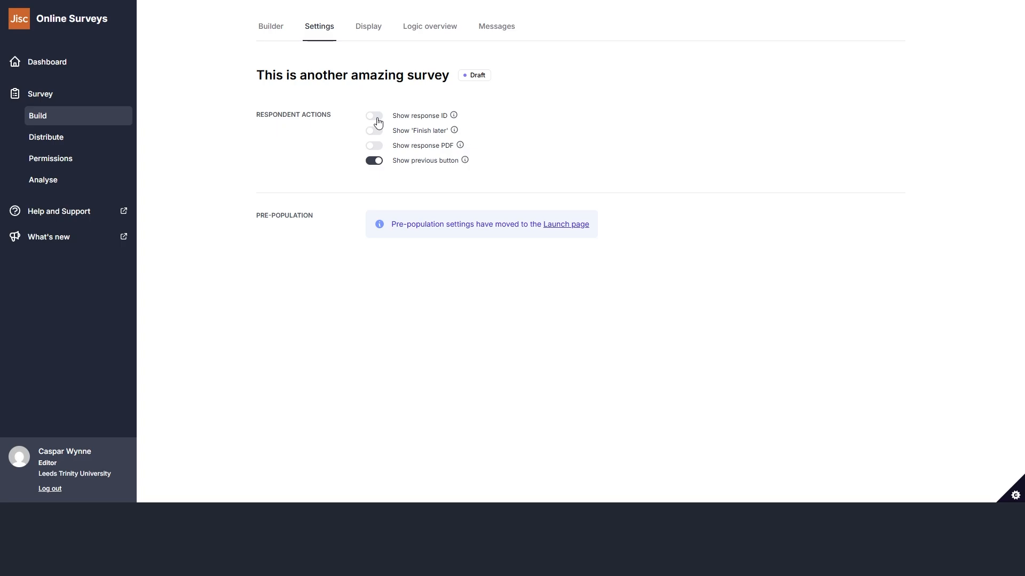
left_click(377, 119)
left_click(276, 35)
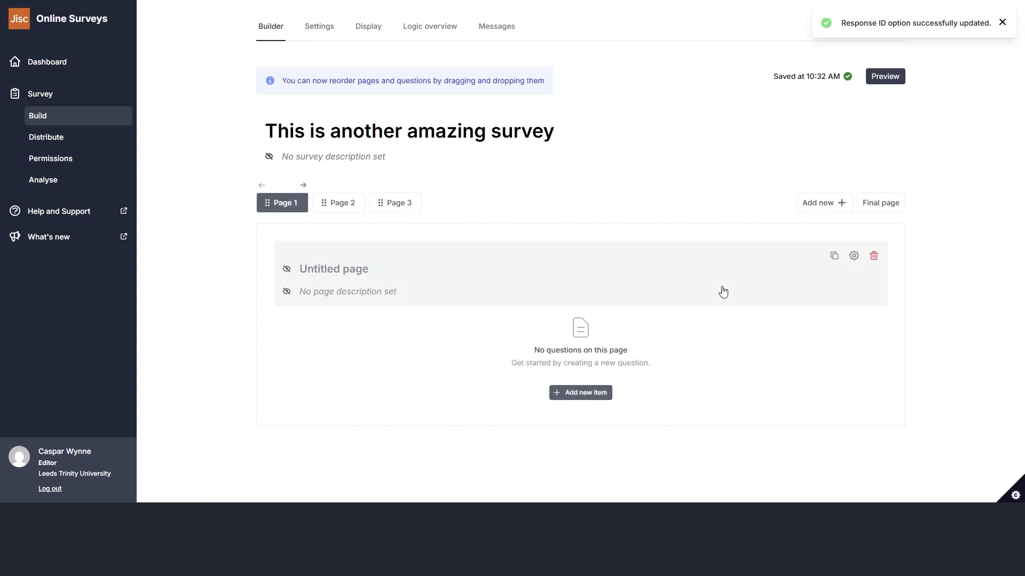
left_click(860, 209)
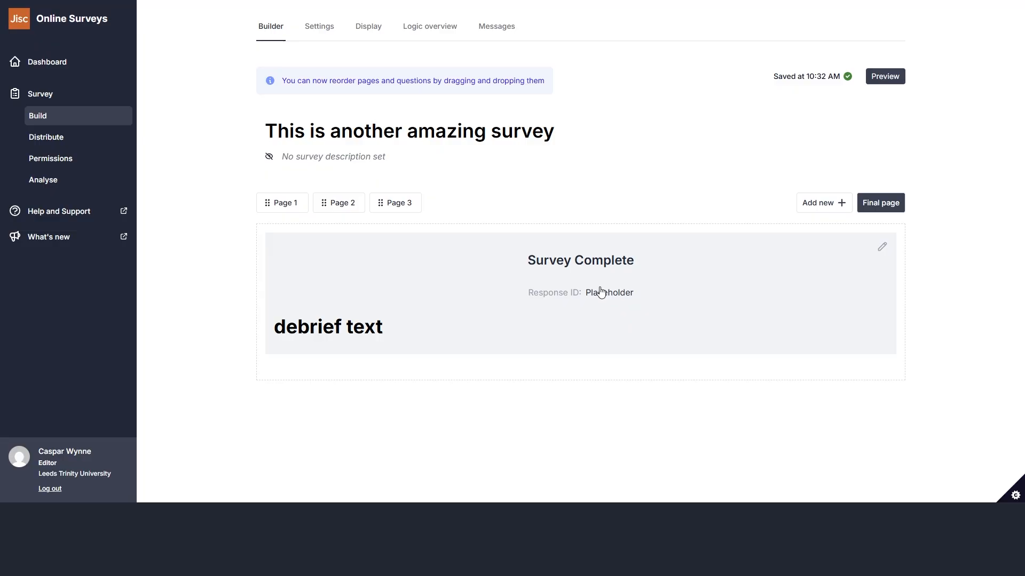
Step: Title page 1 "Participant Information Sheet" and finish editing the page heading
left_click(299, 205)
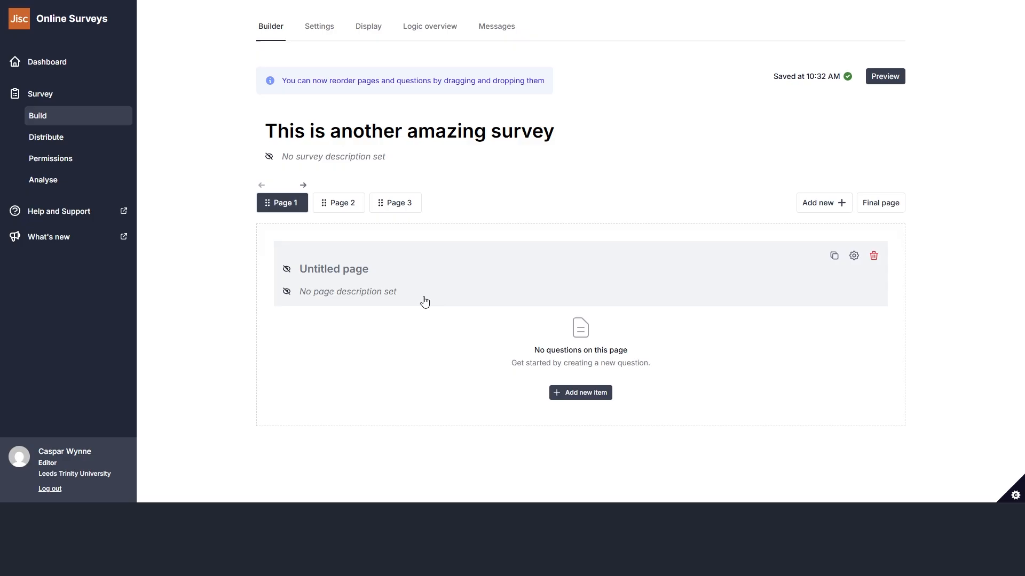
left_click(333, 268)
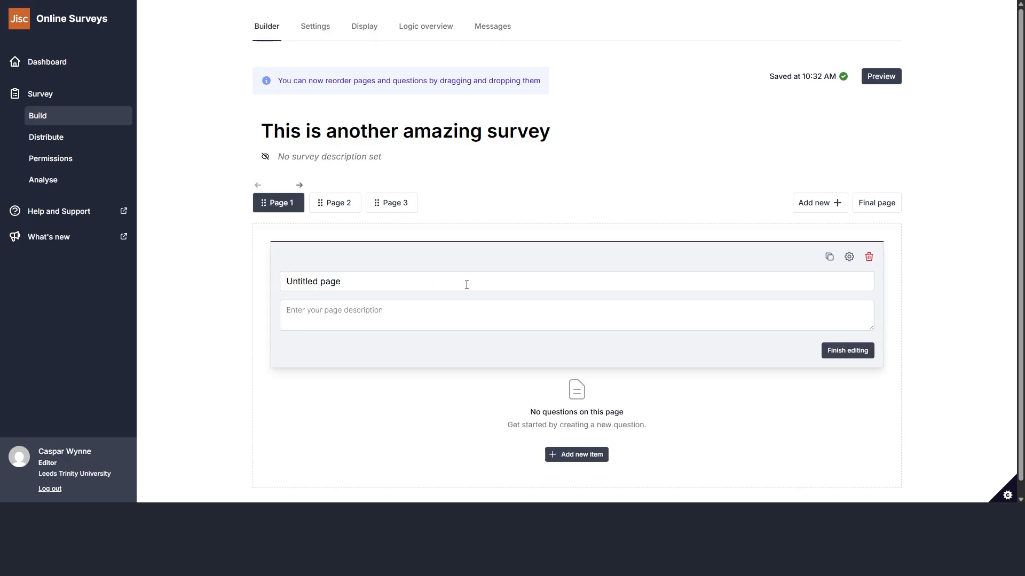
triple_click(339, 289)
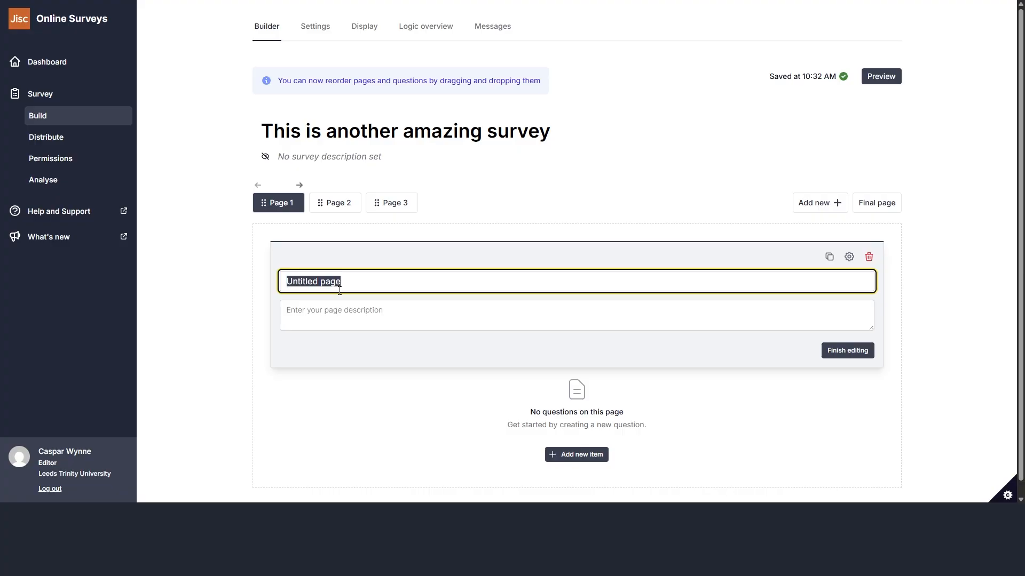
type("Parti")
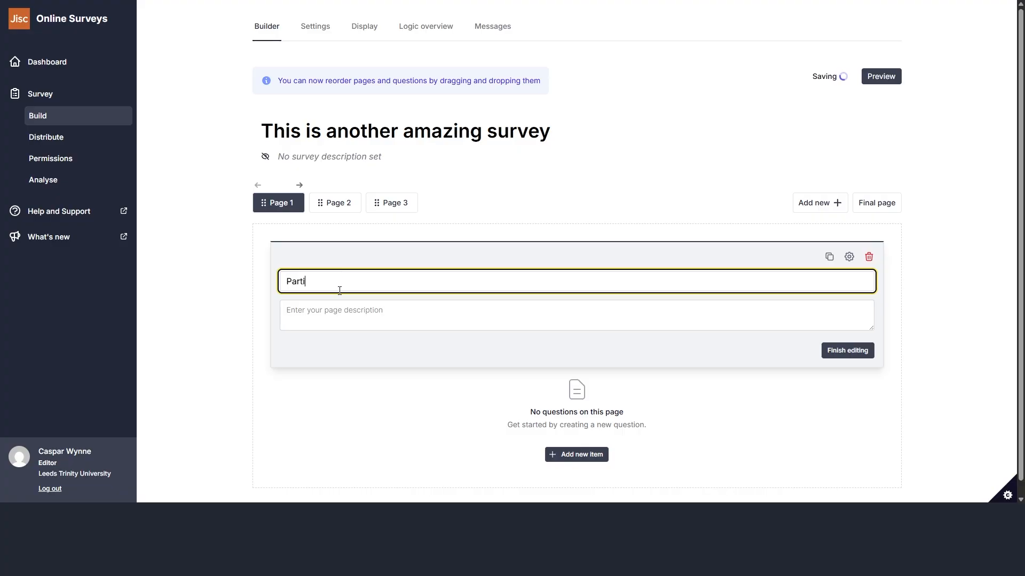
type("cipant Information Sheet")
left_click(852, 350)
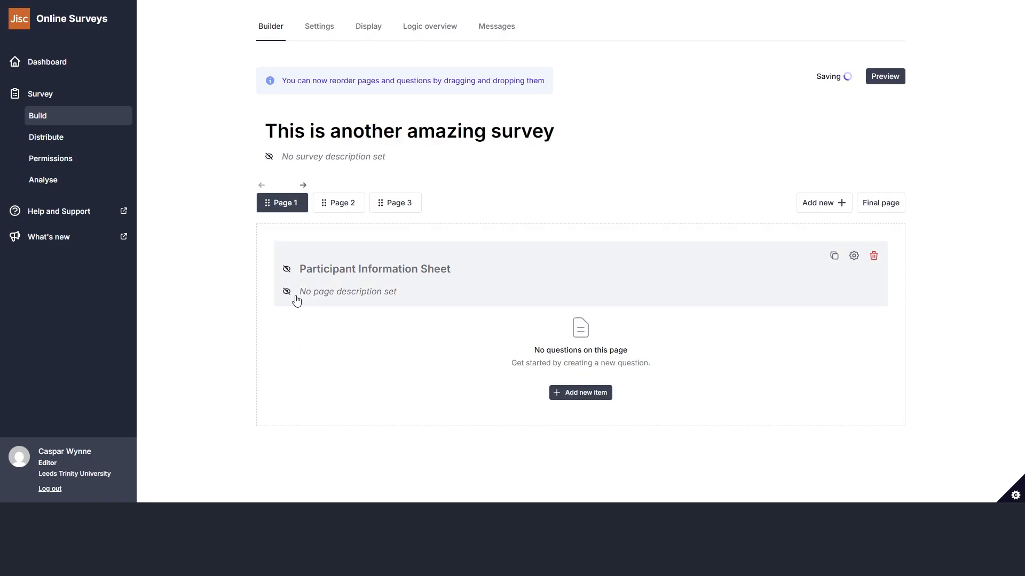
Step: Preview the survey with page 1's title made visible, and again with the title hidden
left_click(287, 270)
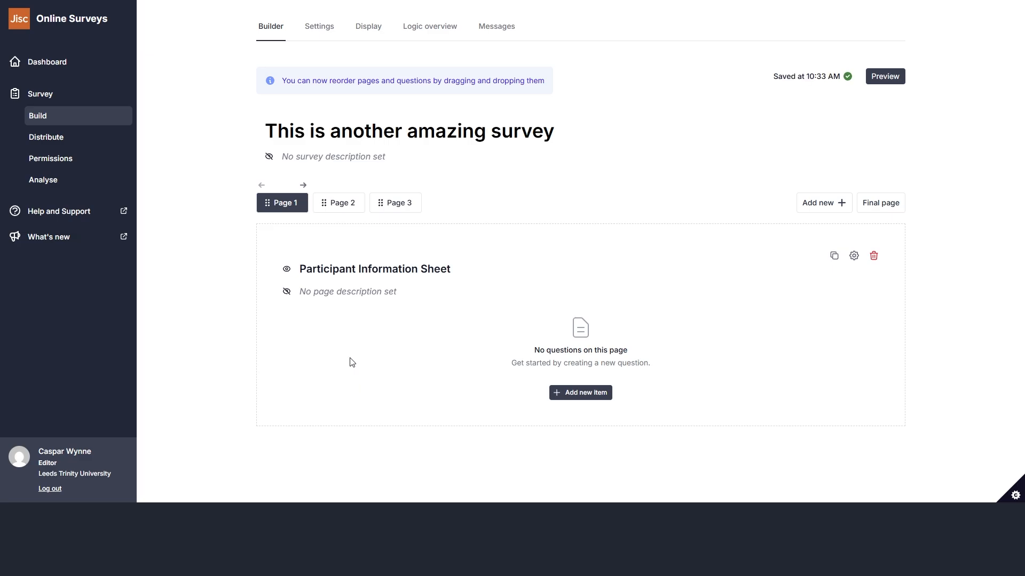
left_click(884, 76)
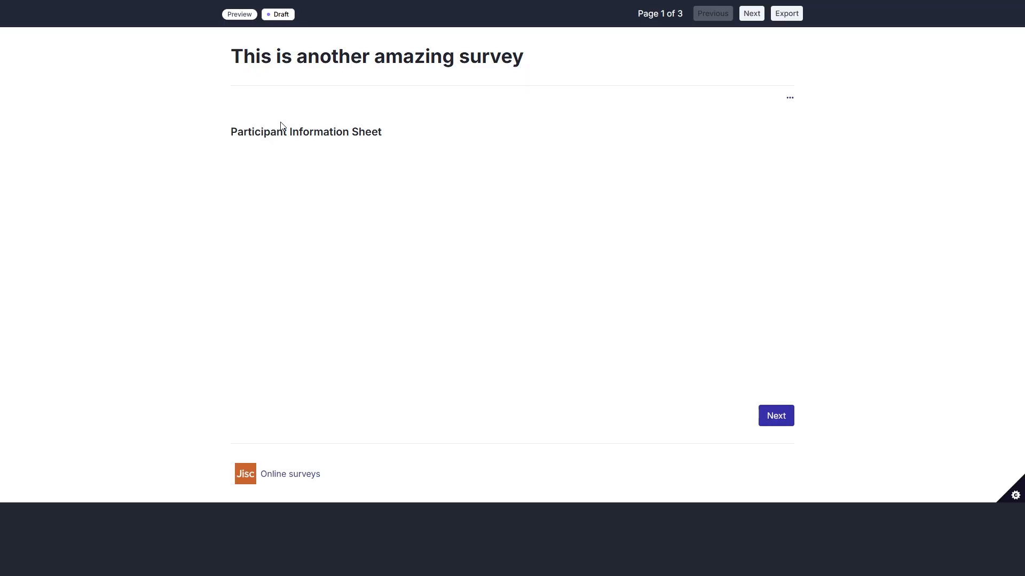
left_click_drag(238, 138, 436, 144)
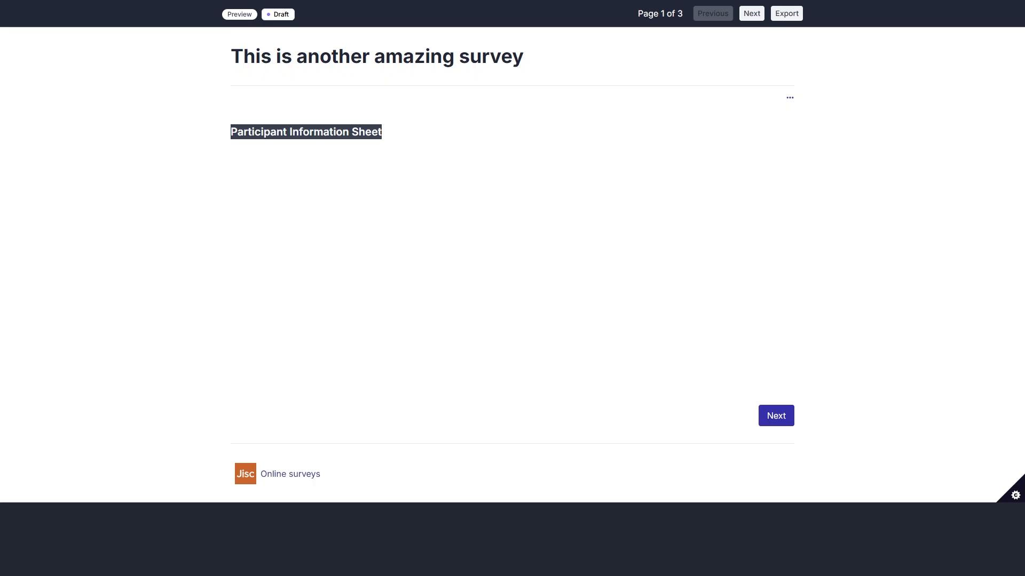
key("ctrl+w")
left_click(287, 269)
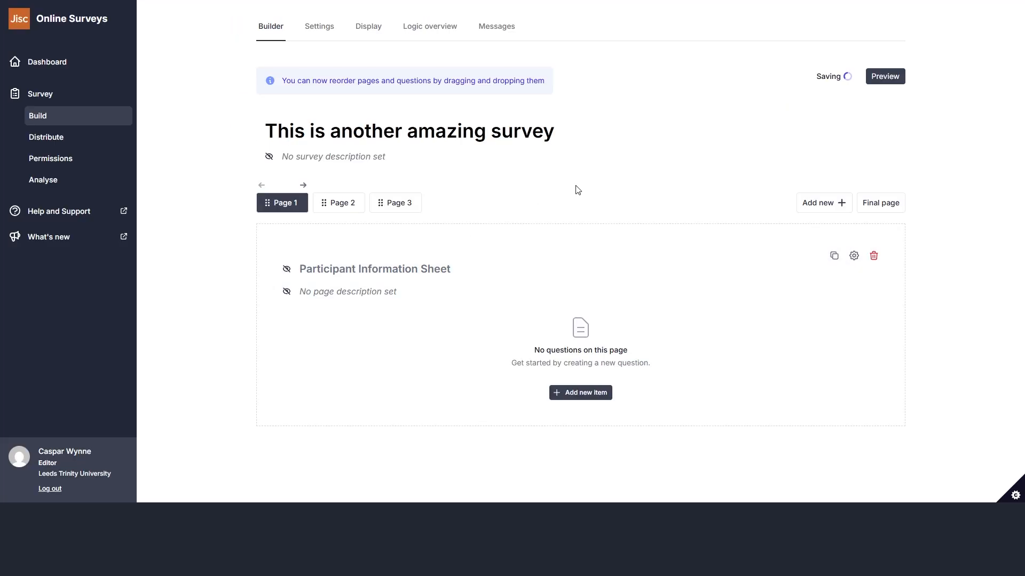
left_click(880, 81)
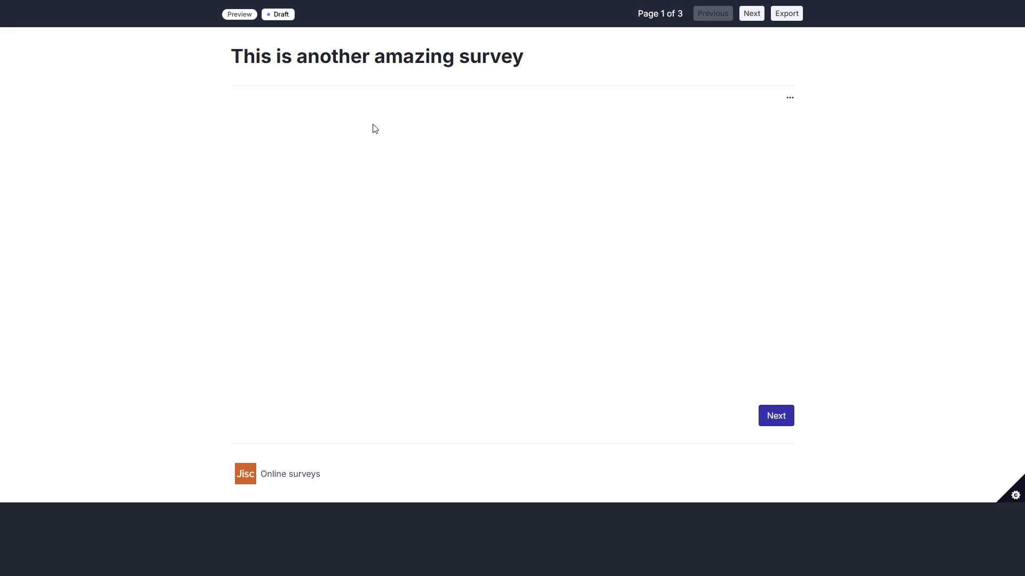
key("ctrl+w")
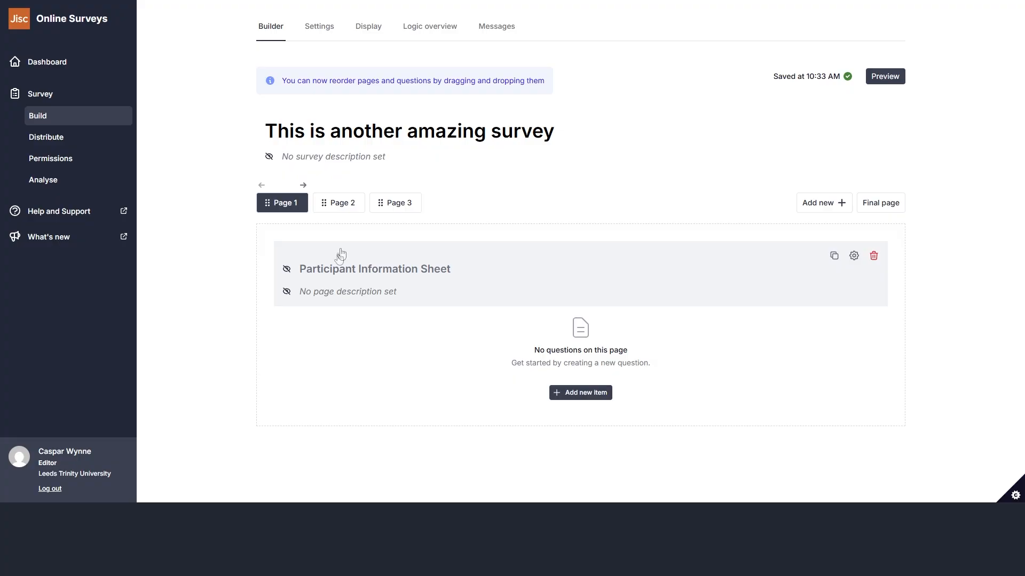
Step: Title page 2 "Consent Form" and make that title visible to respondents
left_click(338, 216)
left_click(320, 267)
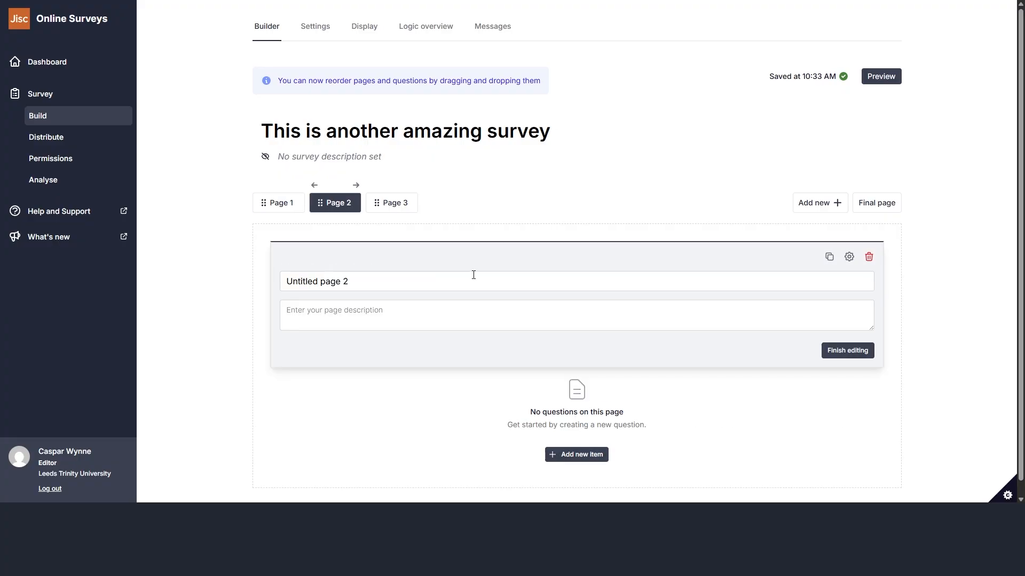
type("Cons")
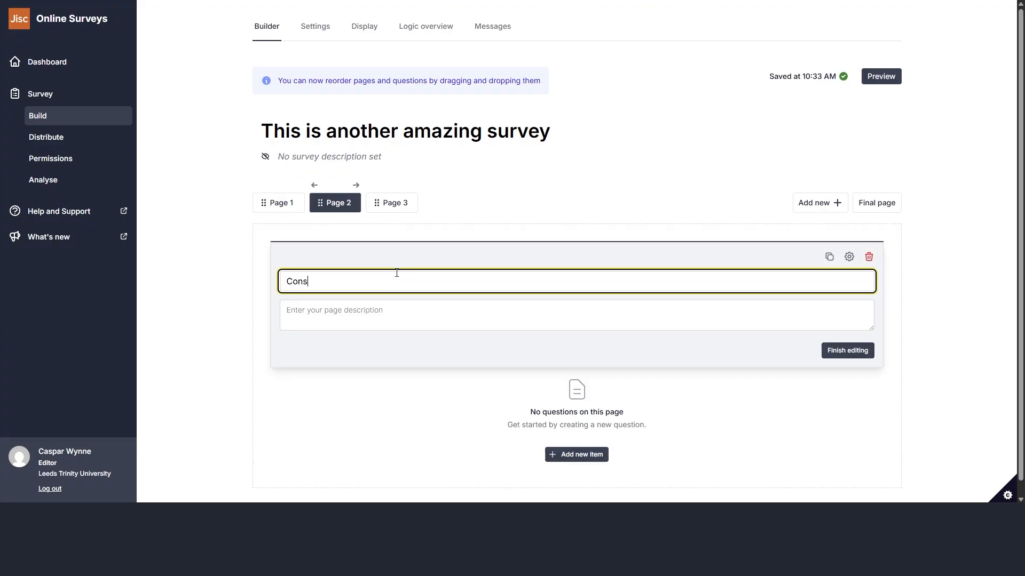
type("ent Form")
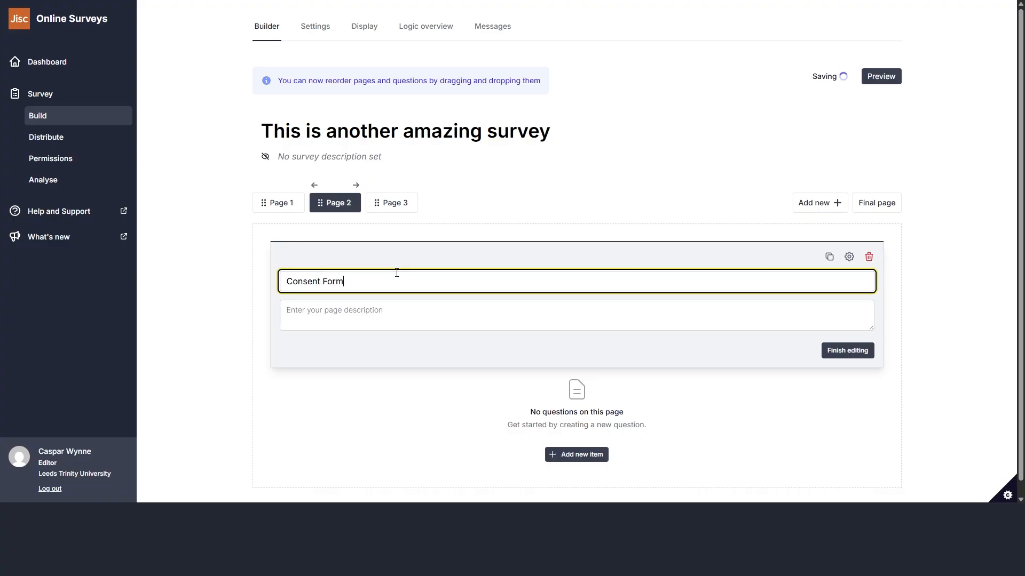
left_click(377, 459)
left_click(858, 356)
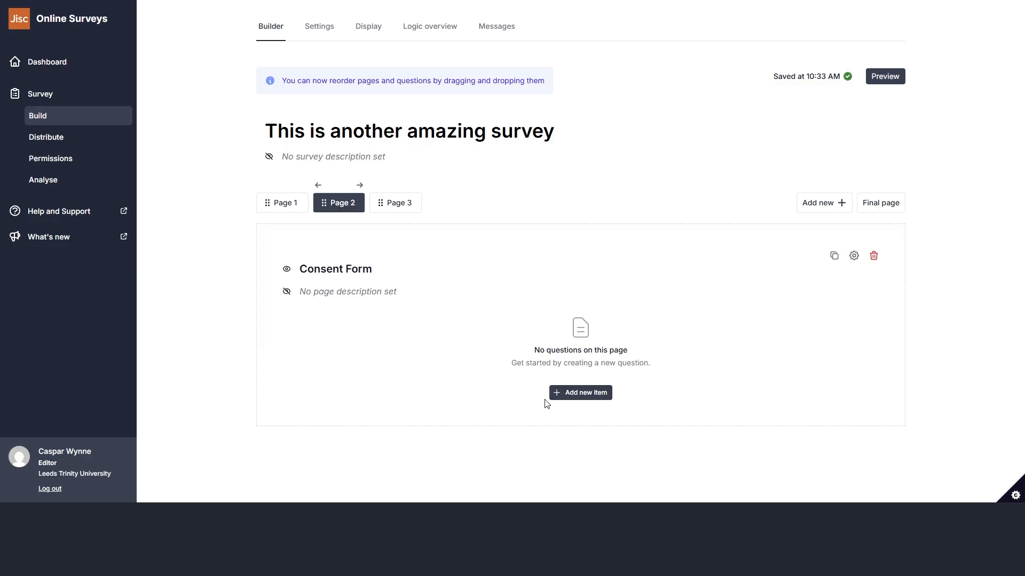
Step: Add a single-answer grid question to the Consent Form page reading "Please read and if you agree confirm your consent:"
left_click(592, 394)
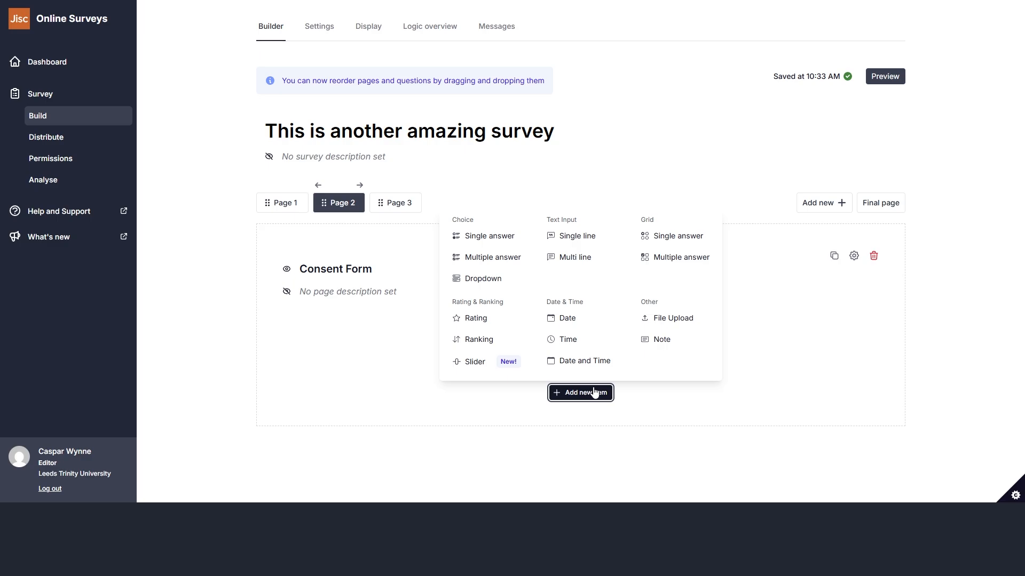
left_click(675, 235)
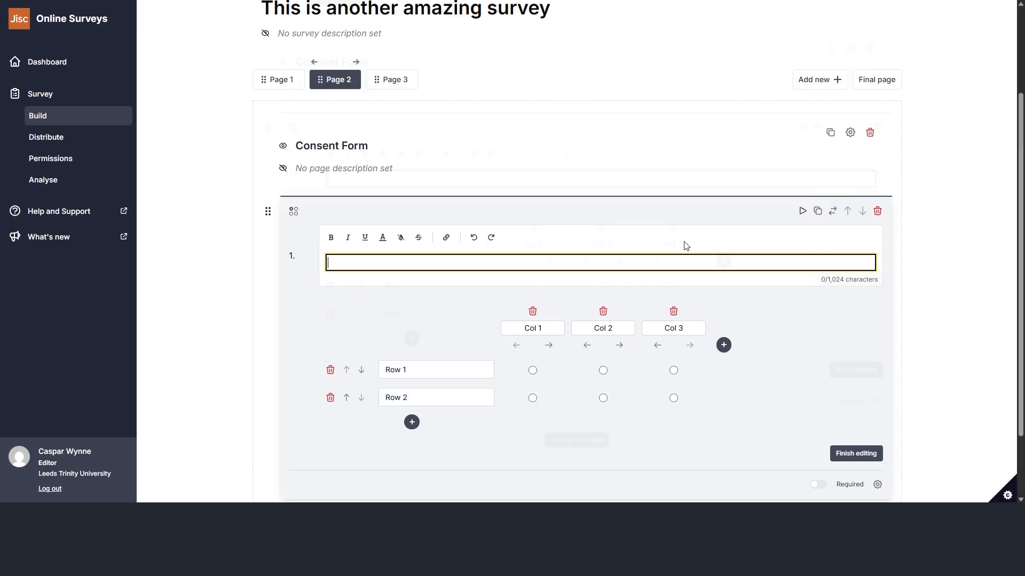
type("Please read and if you ag")
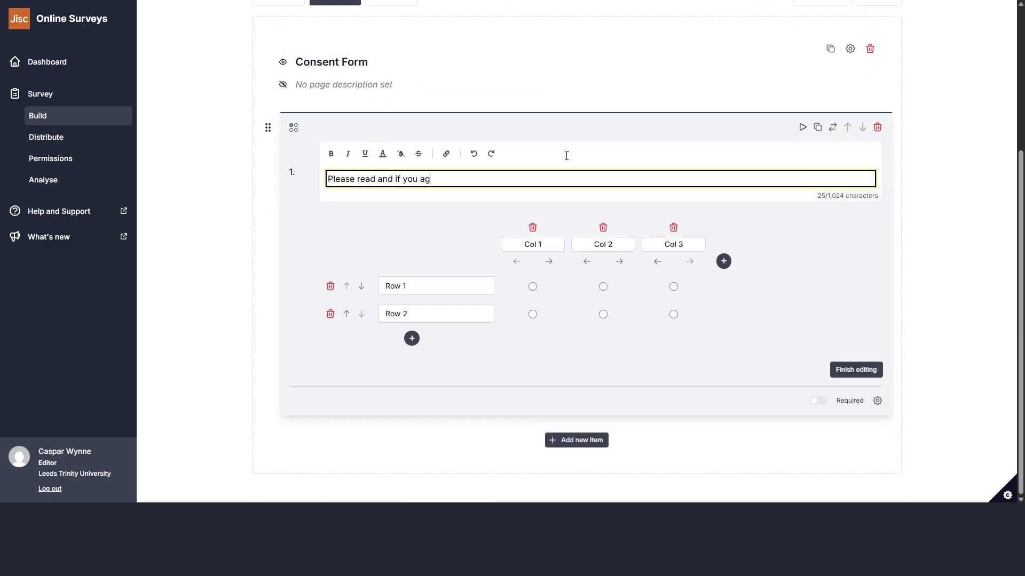
type("ree confirm your consent")
key("BackSpace")
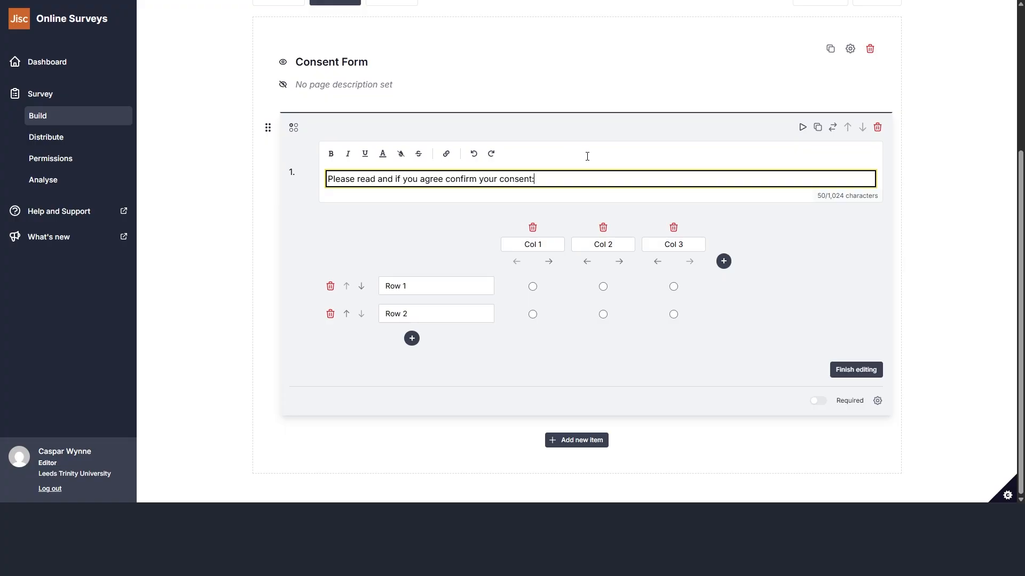
Step: Reduce the consent grid to one column labelled "Tick to confirm" and extend it to four rows
left_click(603, 228)
left_click(604, 228)
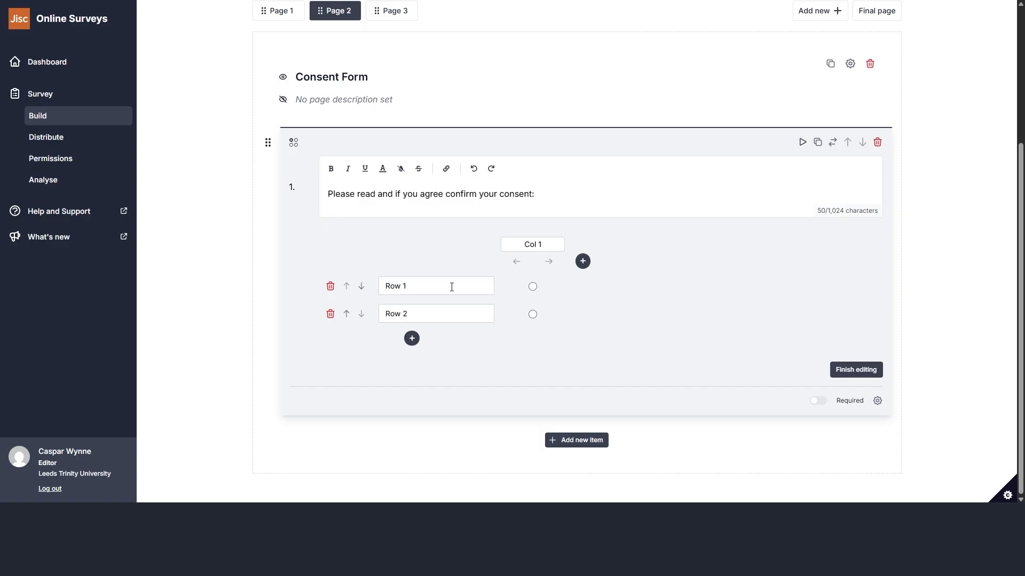
left_click(412, 338)
left_click(412, 366)
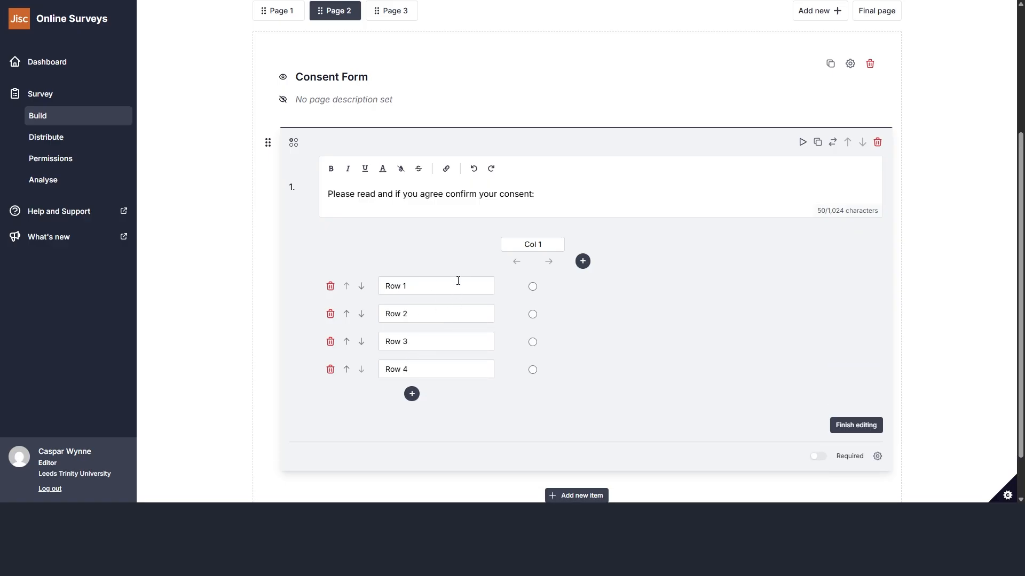
left_click(552, 243)
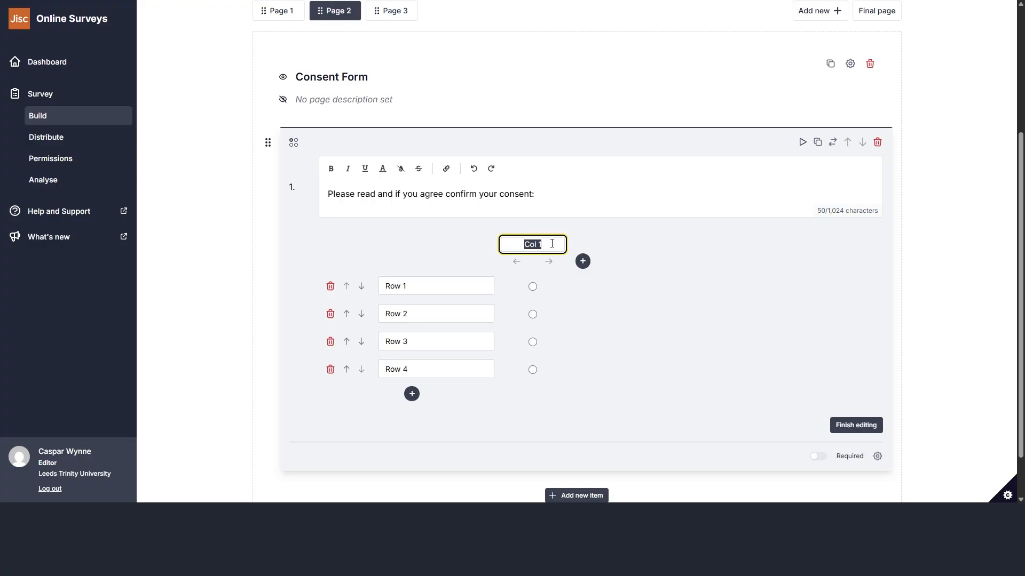
type("Tick to confirm")
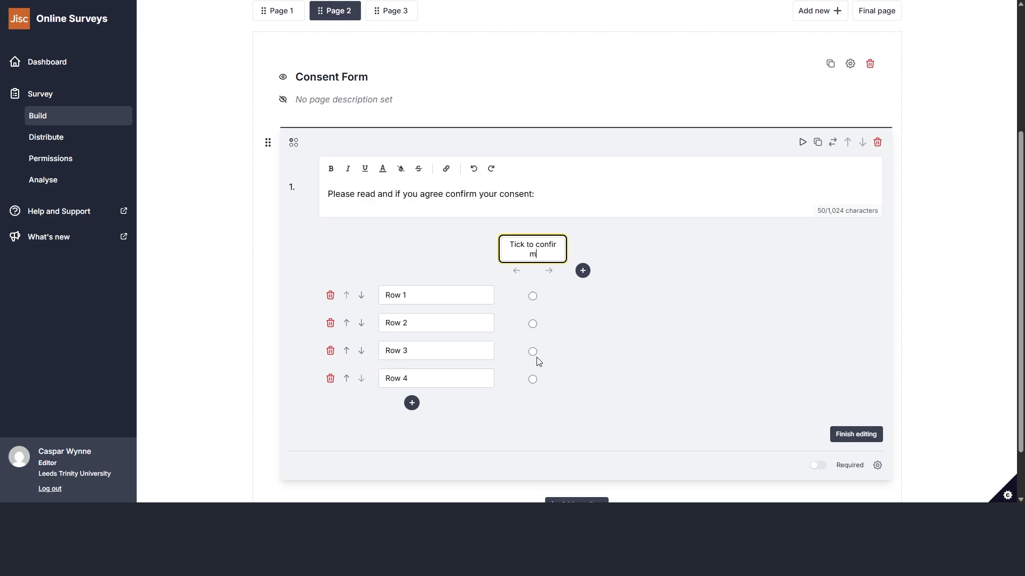
Step: Make the consent grid question required, go through its editable row labels, and finish editing the question
left_click(818, 465)
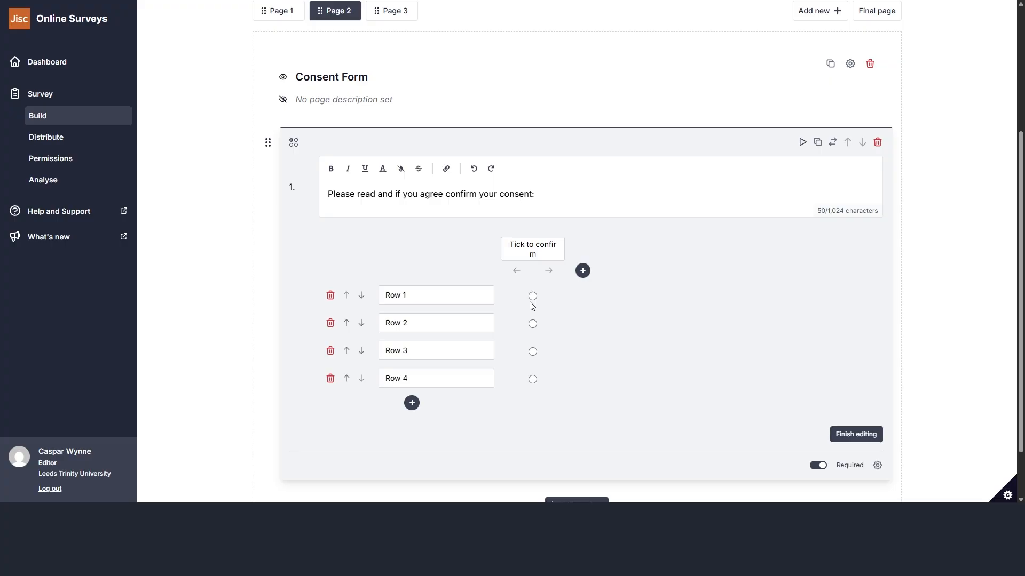
left_click(462, 294)
left_click(453, 326)
left_click(450, 357)
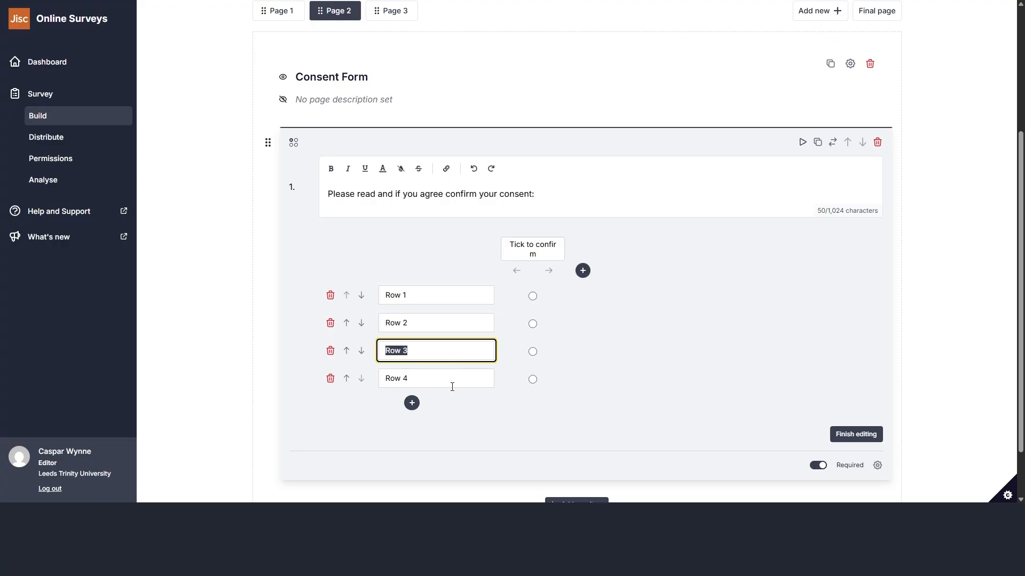
left_click(451, 383)
left_click(441, 293)
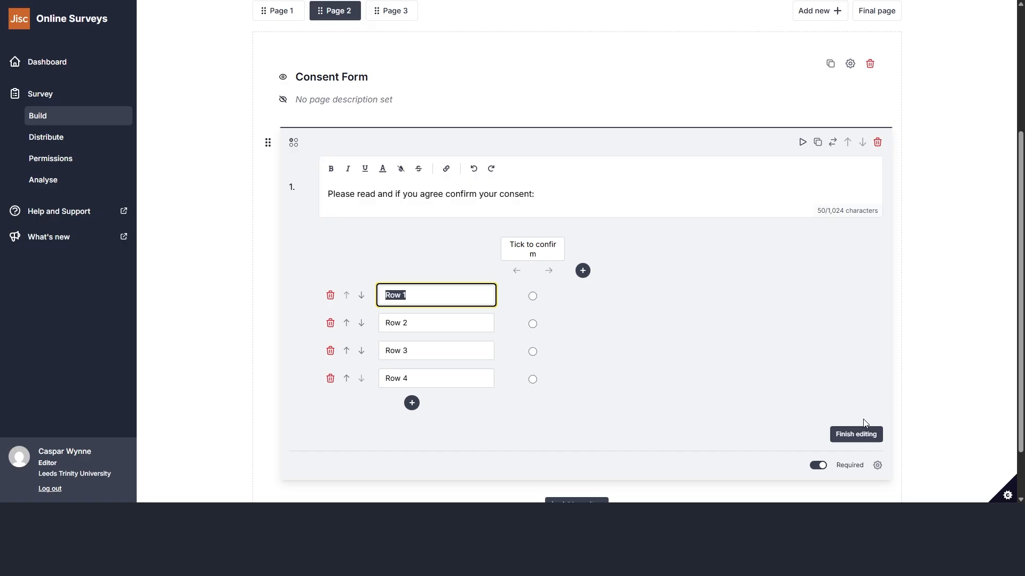
left_click(856, 436)
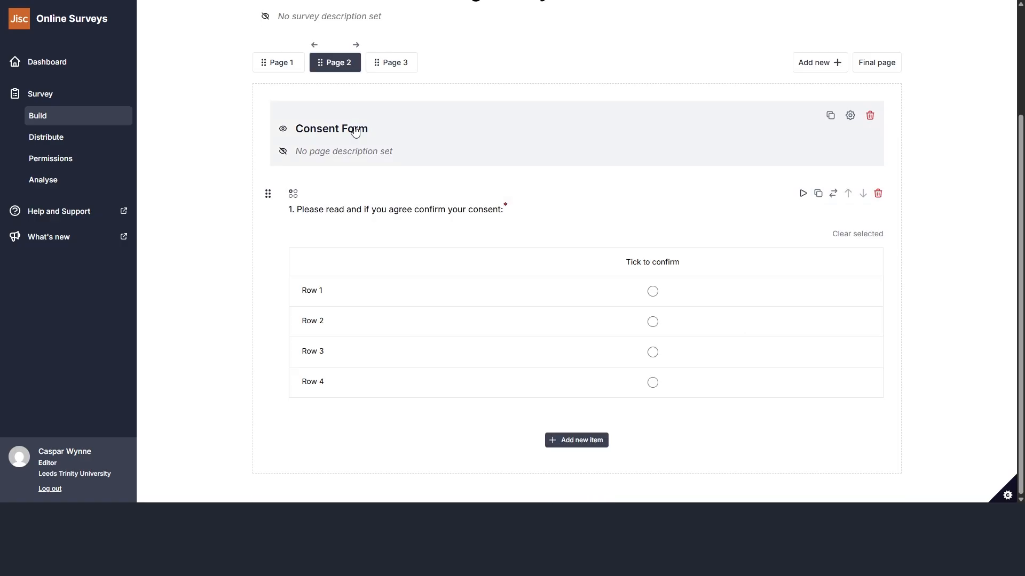
Step: Title page 3 "Demographics" and make that title visible to respondents
left_click(400, 62)
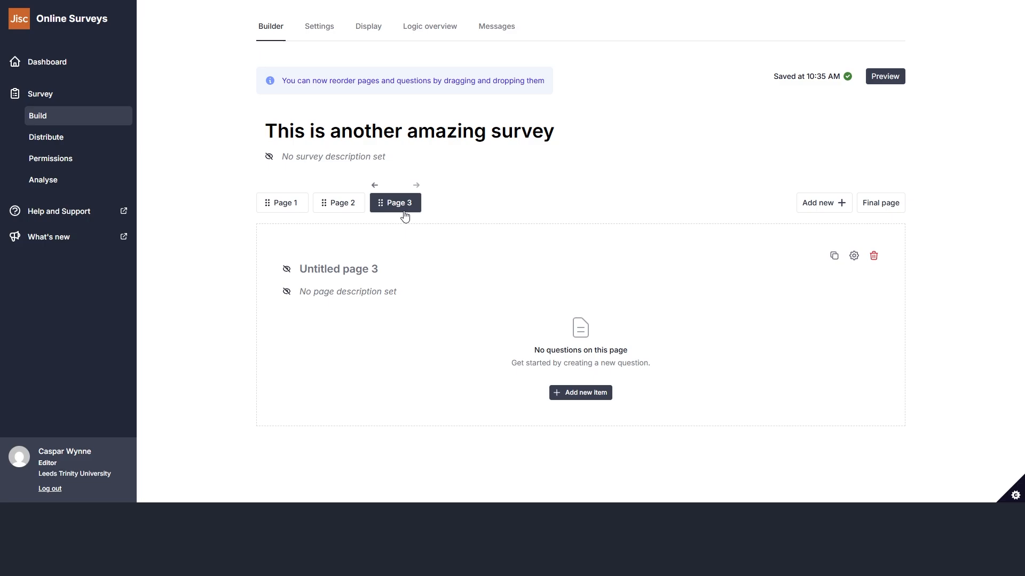
left_click(306, 271)
left_click(340, 278)
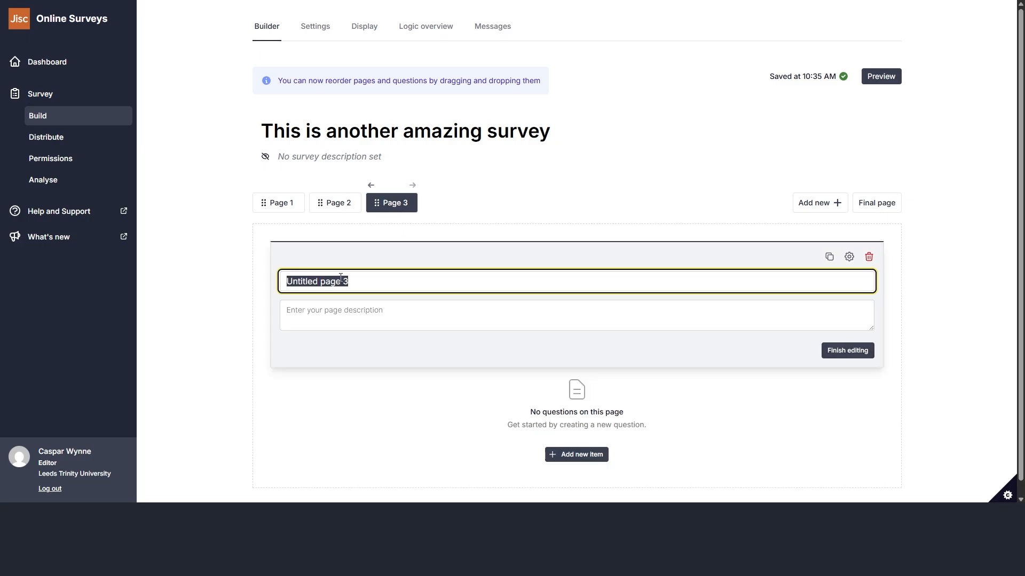
type("Demogrpah")
key("BackSpace")
key("BackSpace")
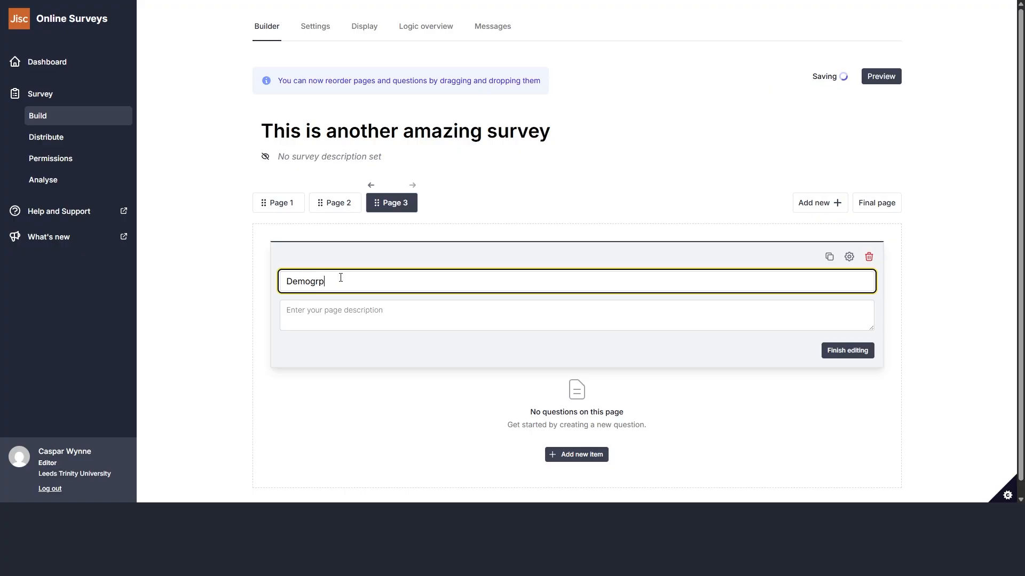
key("BackSpace")
type("aphics")
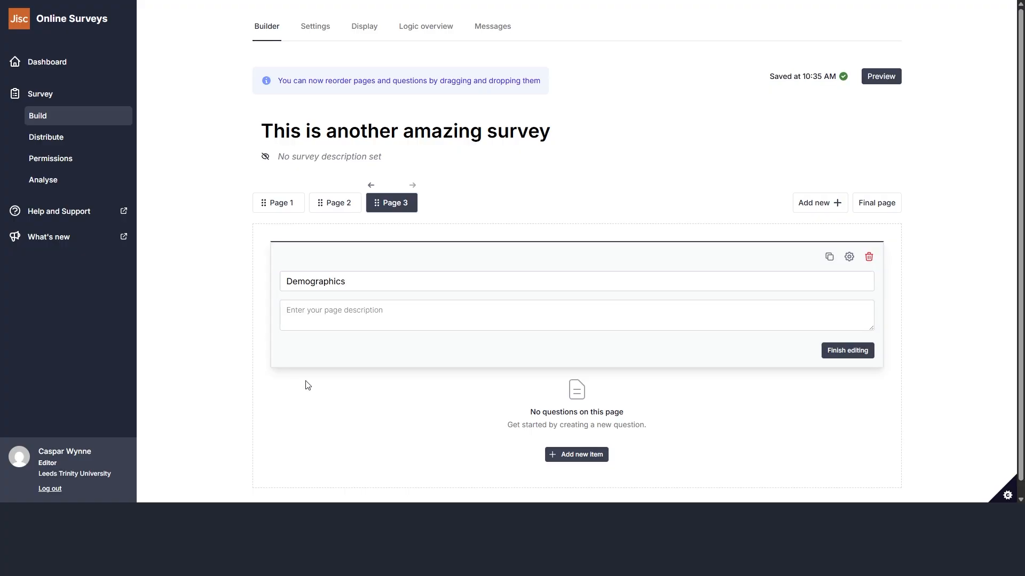
left_click(847, 350)
left_click(286, 270)
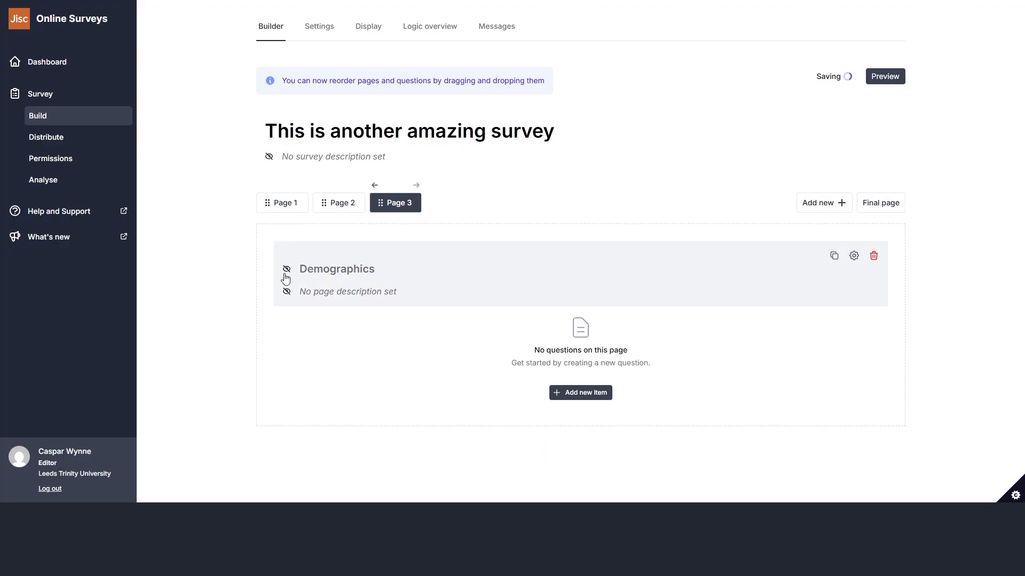
Step: Add a single-line text question to the Demographics page reading "How old are you in years?"
left_click(579, 395)
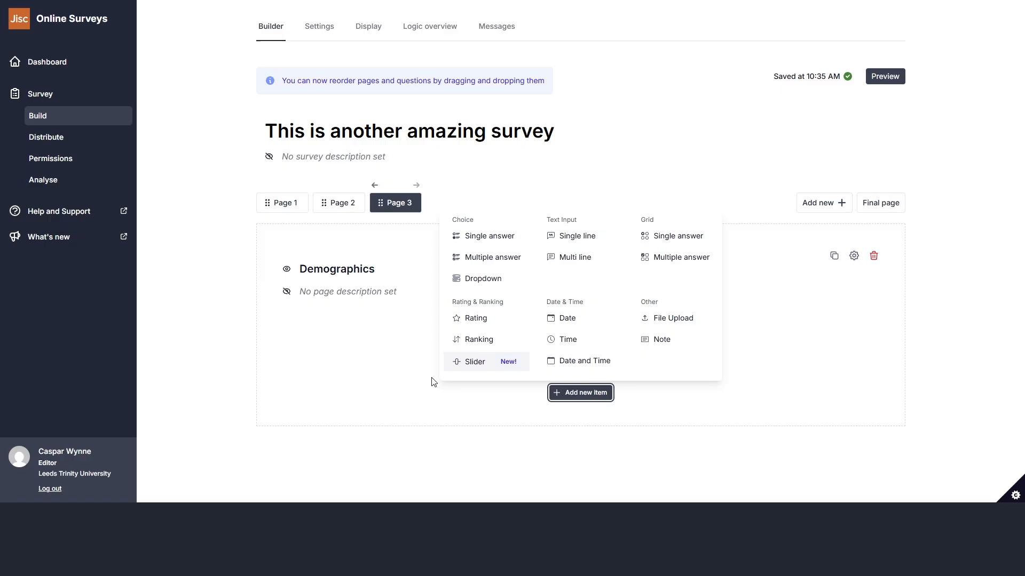
left_click(571, 241)
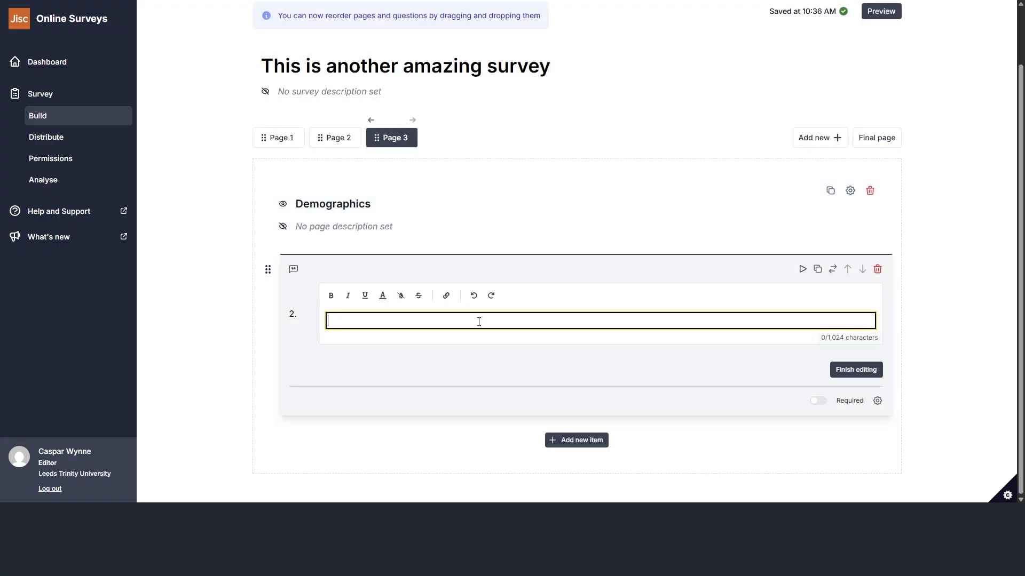
type("How old are you in years?")
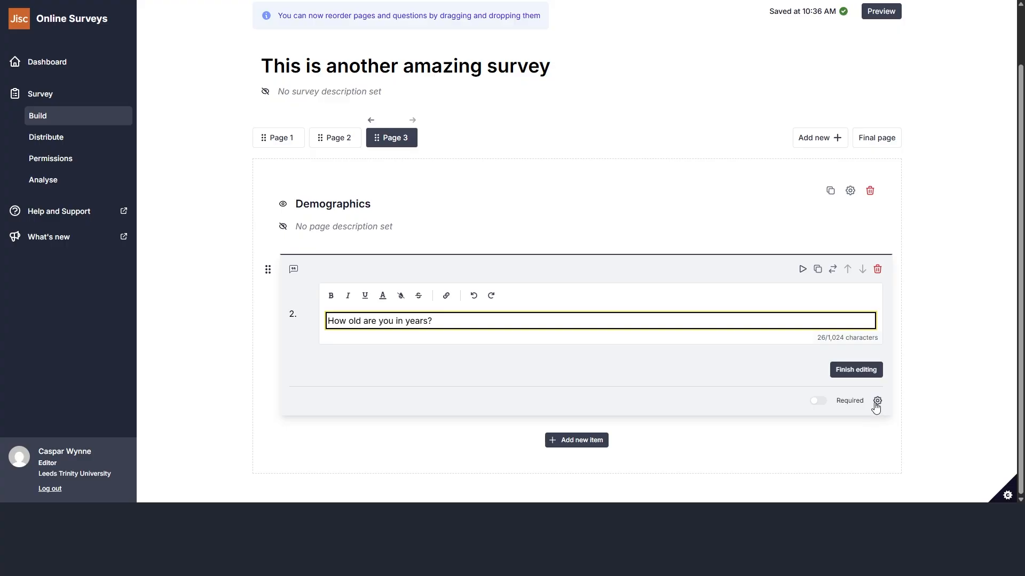
Step: Enable response validation on the age question and restrict its answers to Number (integer)
left_click(877, 401)
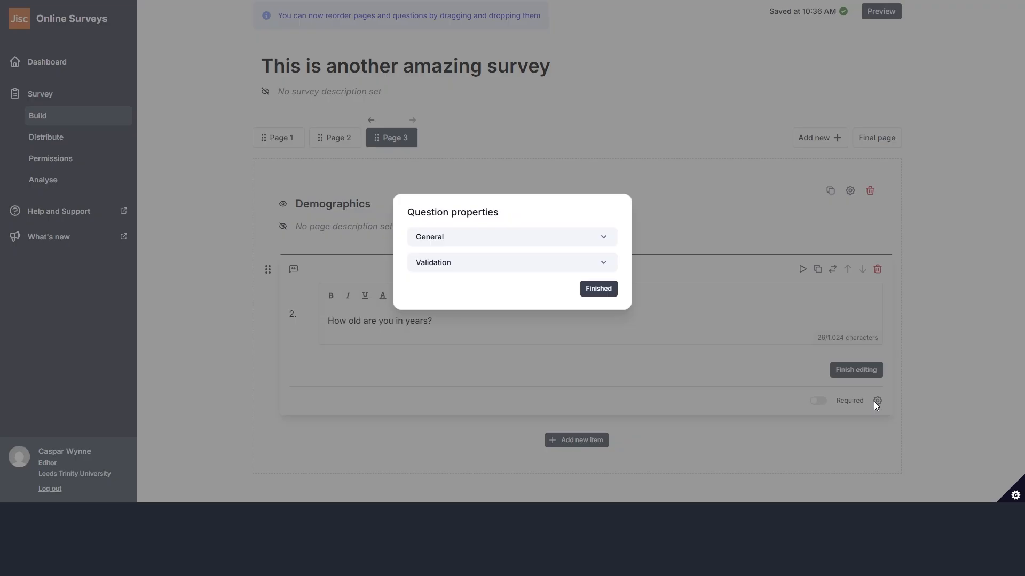
left_click(499, 260)
left_click(424, 271)
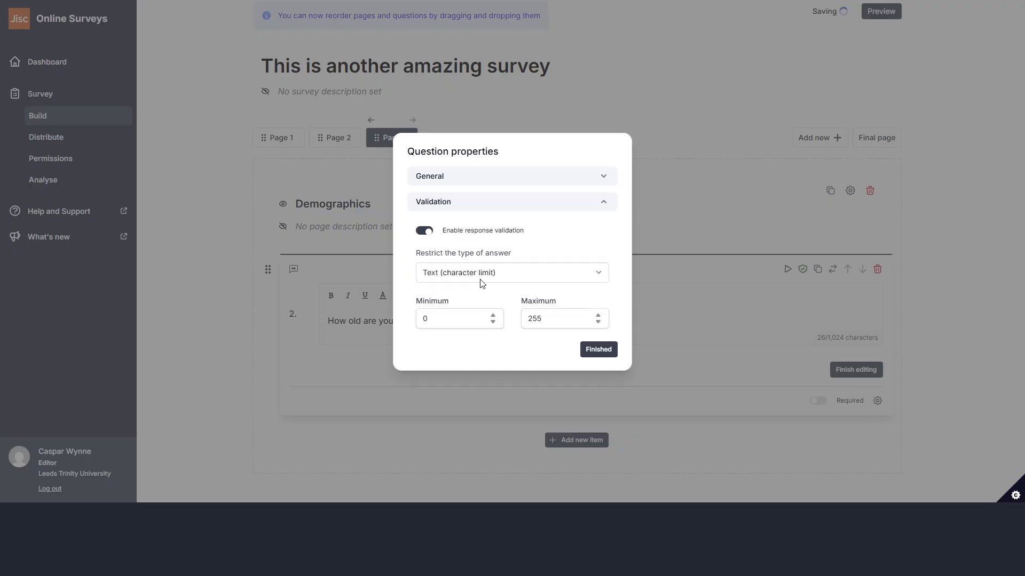
left_click(483, 273)
left_click(486, 303)
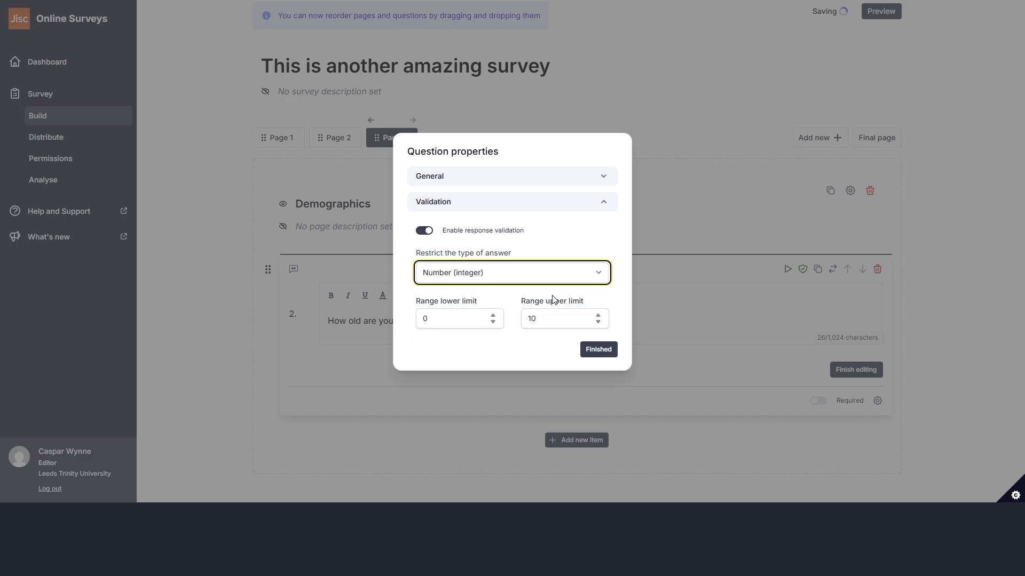
Step: Limit the age answer to a range of 18 to 99 and finish editing the question
left_click(559, 319)
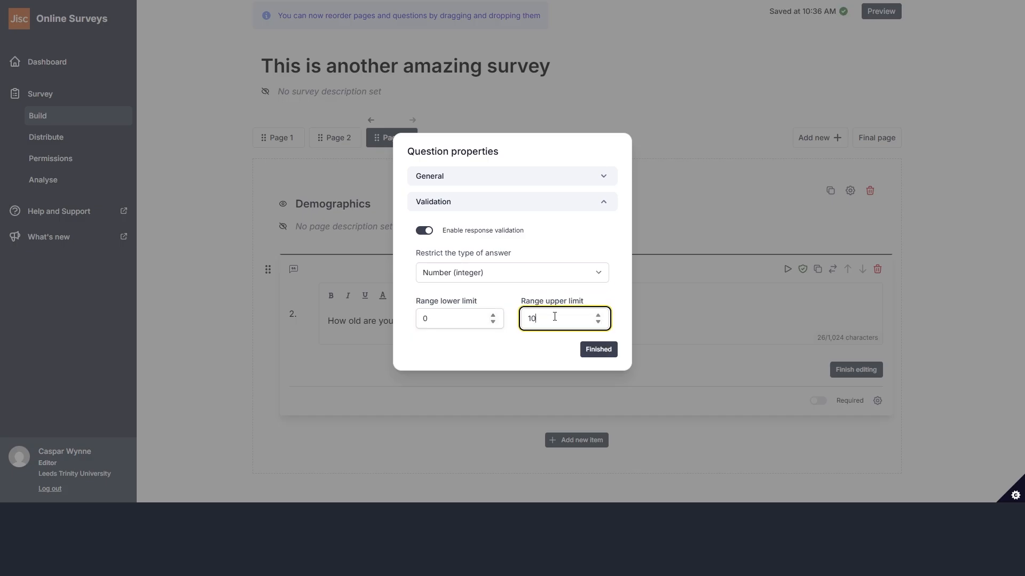
key("ctrl+a")
type("99")
left_click(448, 319)
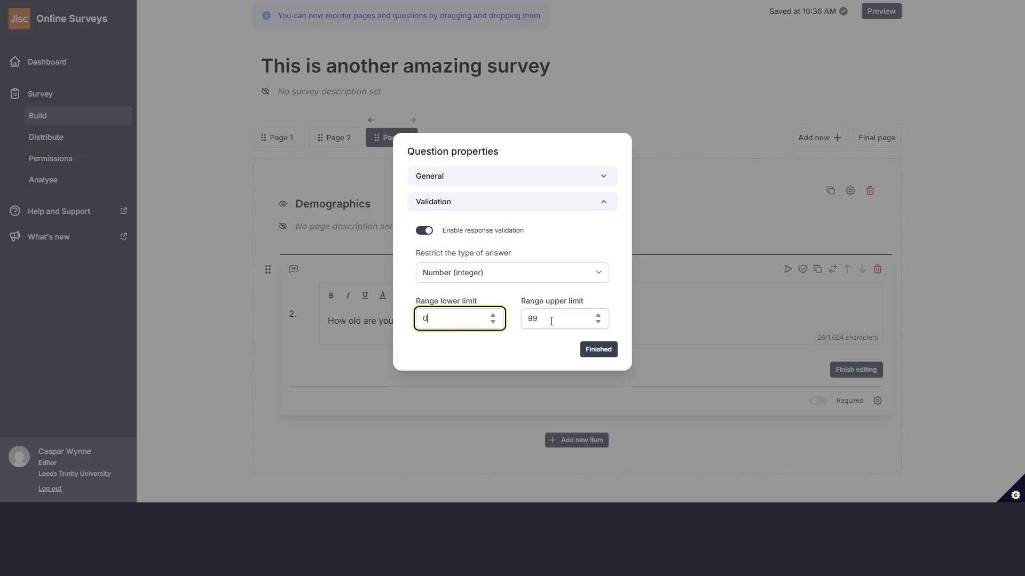
left_click(558, 320)
left_click(457, 319)
double_click(458, 315)
type("18")
left_click(598, 349)
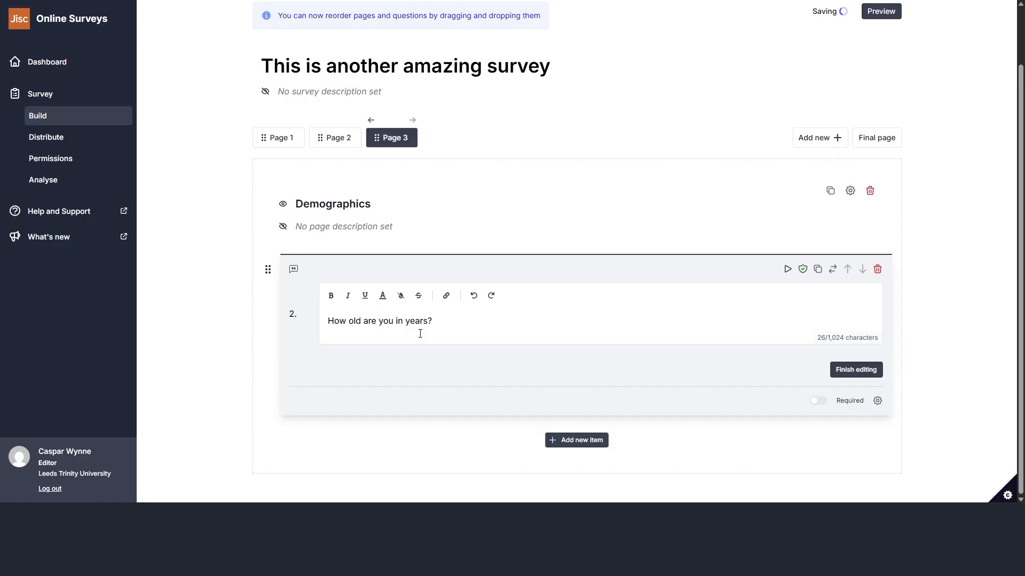
left_click(855, 369)
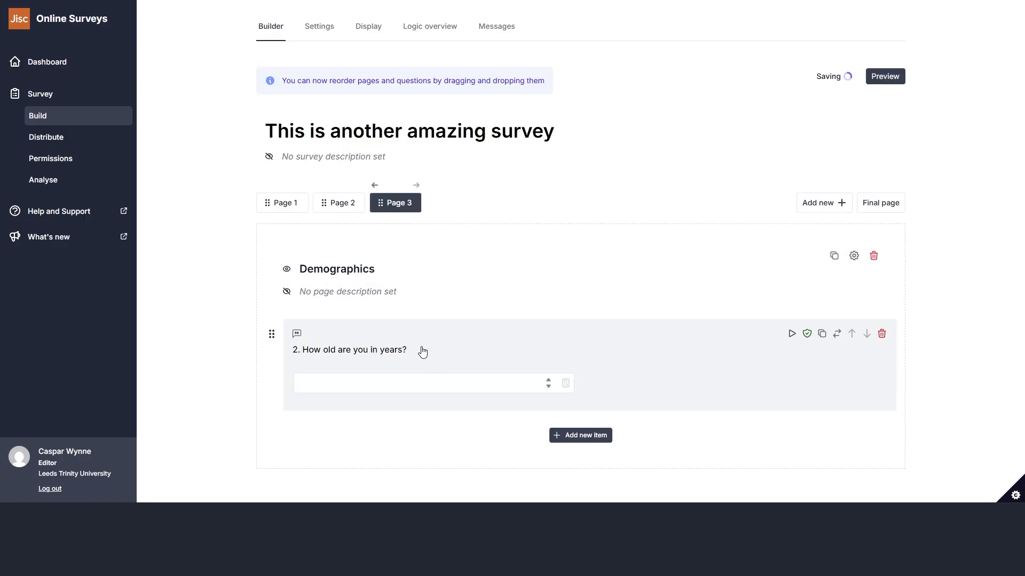
Step: Add a single-line text question reading "How do you identify? e.g. man, woman, non-binary" below the age question
left_click(567, 436)
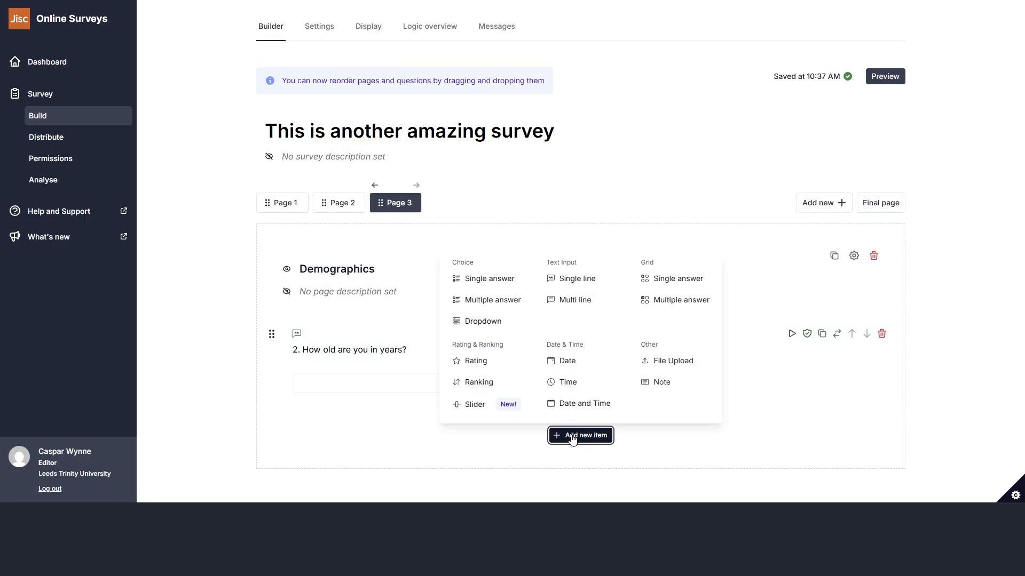
left_click(570, 282)
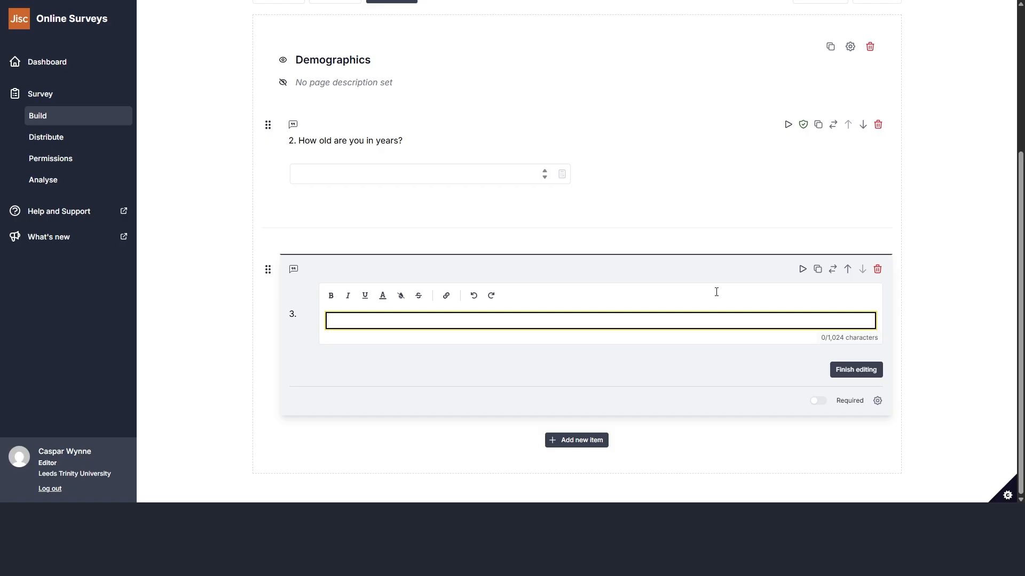
type("How do you identify? e.g. man")
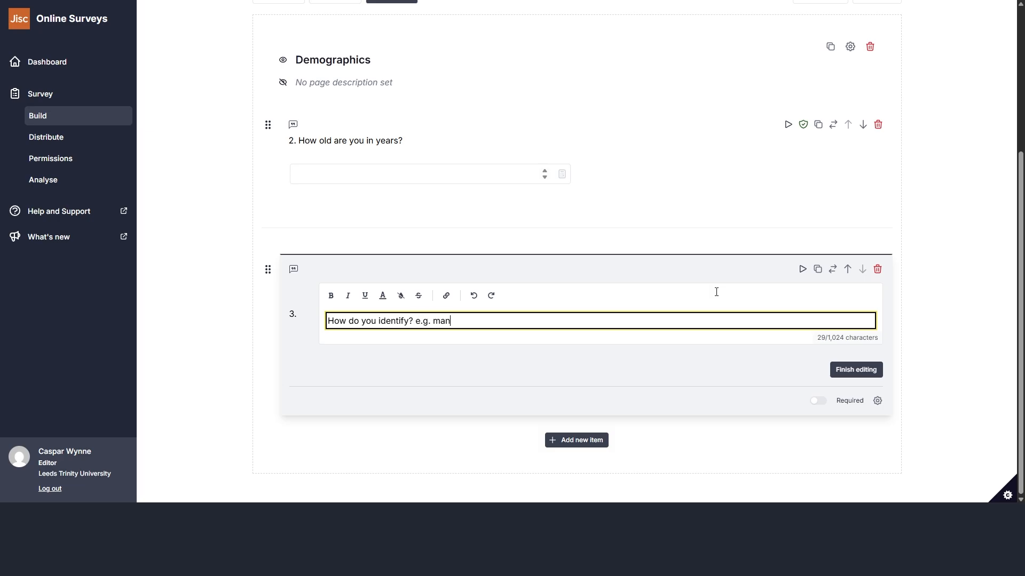
type(", woman, ")
type(", non-binary")
left_click(856, 370)
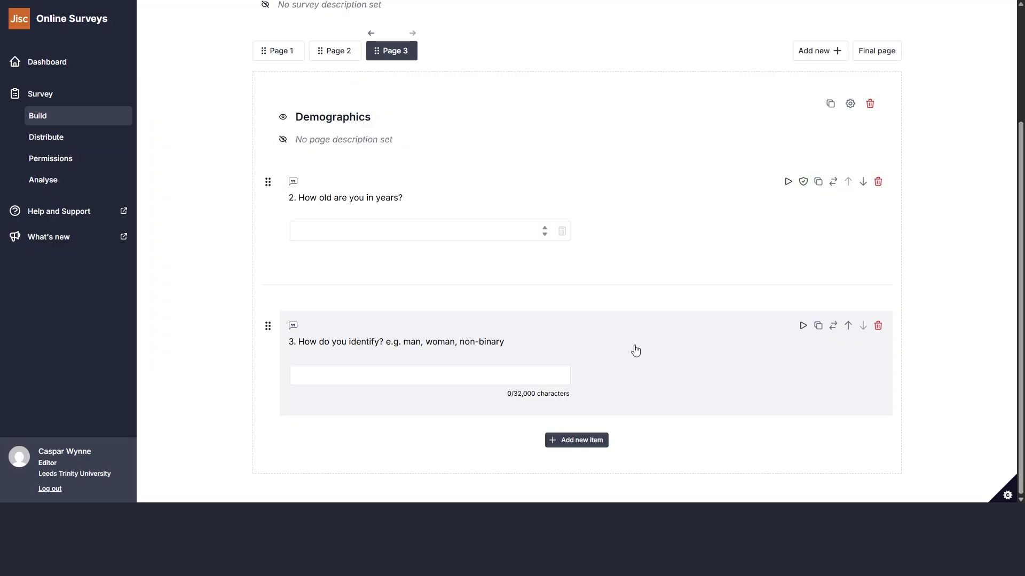
Step: Add a single-answer choice question to the Demographics page reading "What is your biological sex?"
left_click(574, 445)
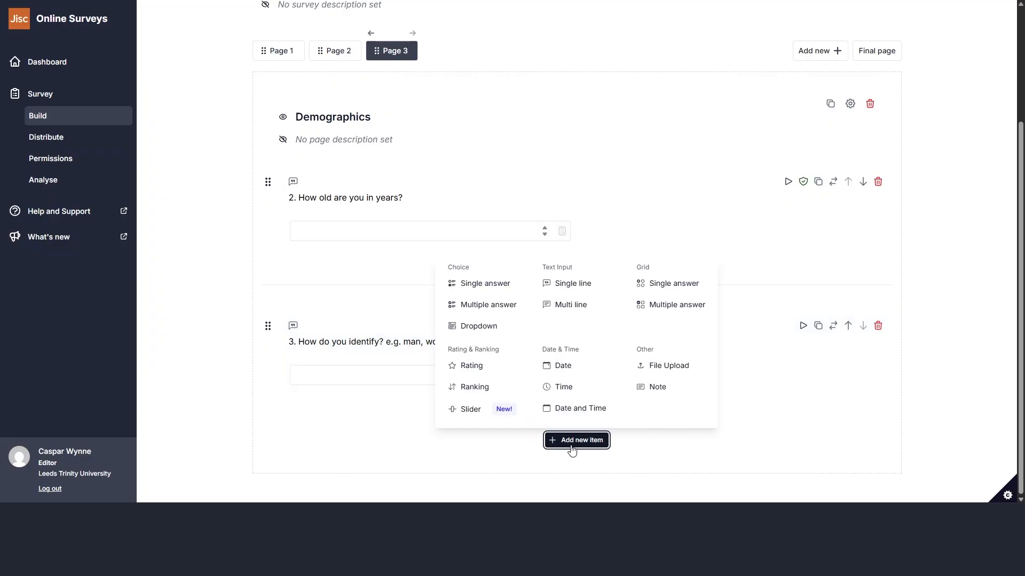
left_click(478, 284)
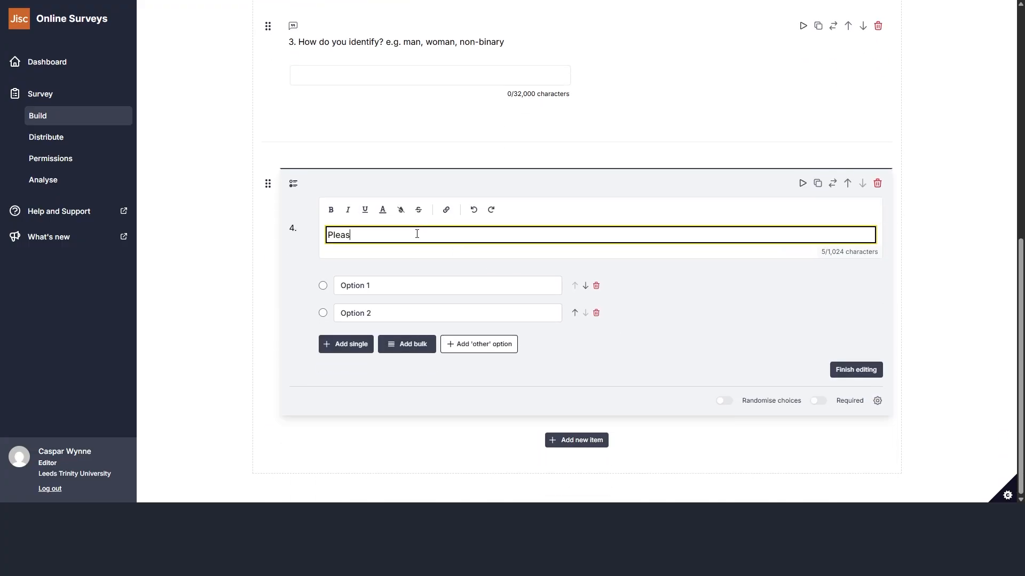
key("ctrl+BackSpace")
key("ctrl+BackSpace")
type("What is your biologica")
Step: Label the first two options of the biological sex question "Female" and "Male"
left_click(401, 288)
type("Female")
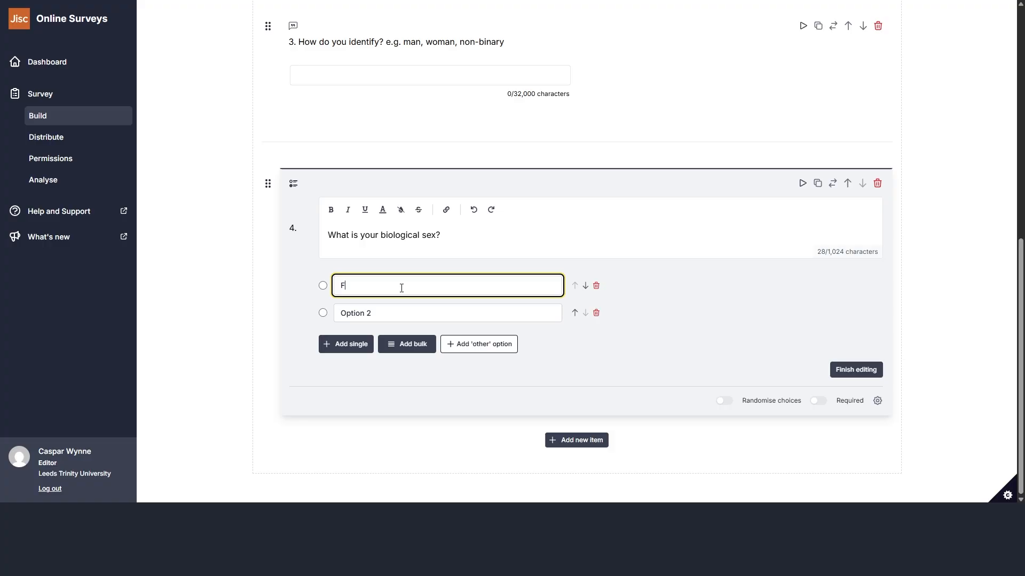
key("Tab")
key("Tab")
key("Tab")
type("~")
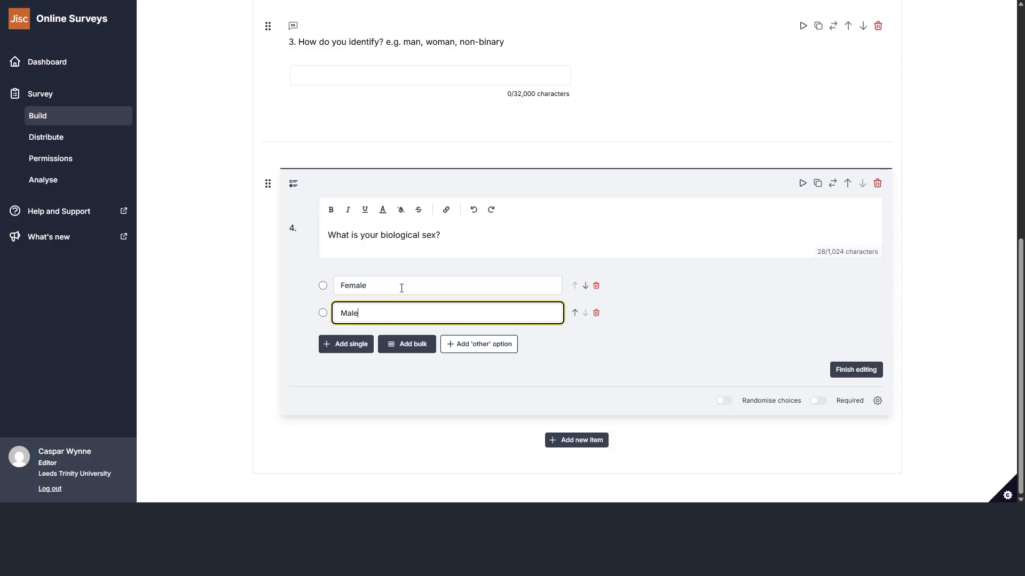
Step: Add the options "Intersex" and "Prefer not to say" to the biological sex question and turn on randomised choices
left_click(352, 344)
left_click(357, 373)
left_click(376, 339)
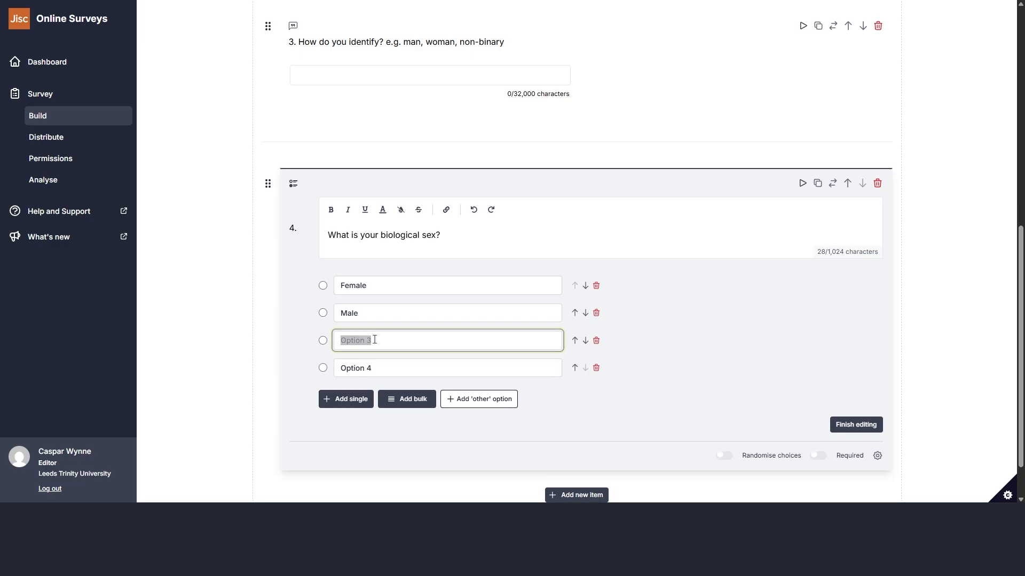
type("Interx")
type("x")
key("Tab")
key("Tab")
key("Tab")
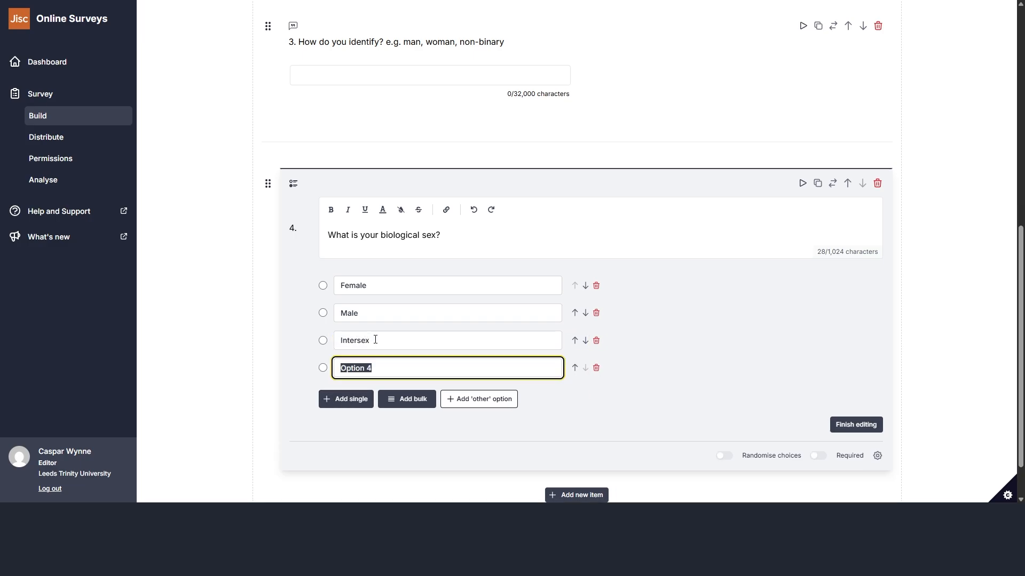
type("Prefer not to say")
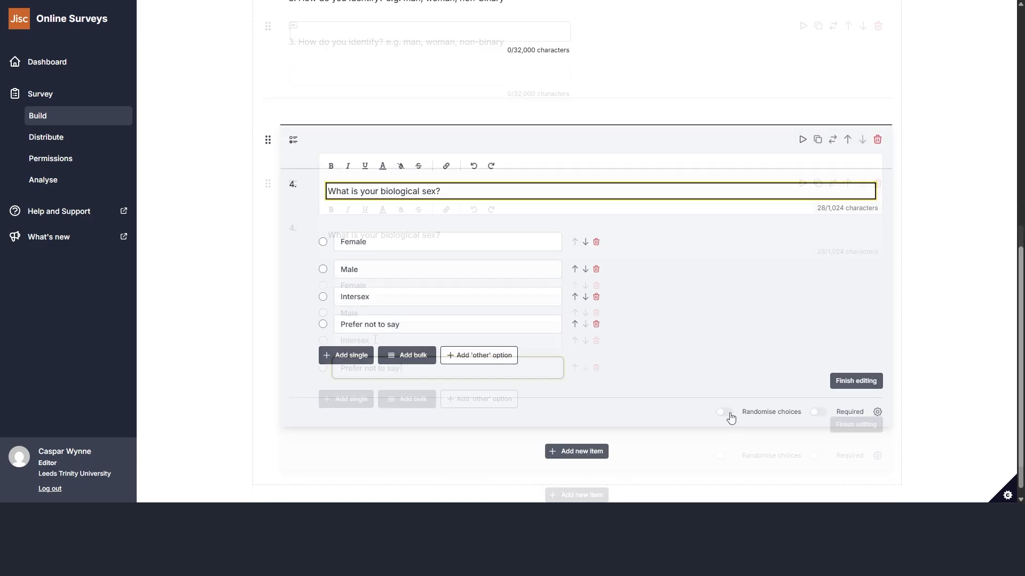
left_click(728, 414)
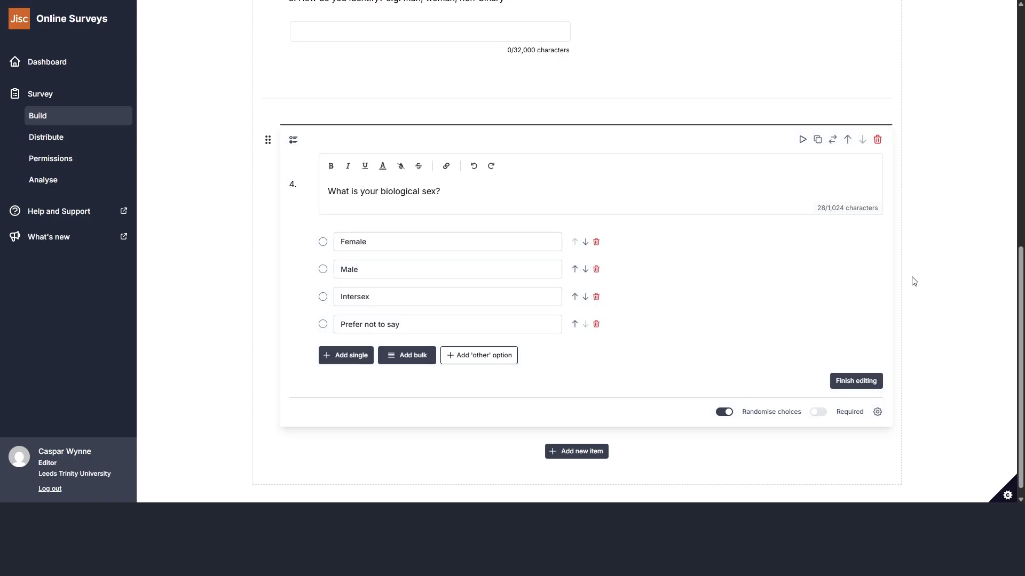
Step: Add a fourth page to the survey and title it "GAD7"
scroll(657, 144, "up", 3)
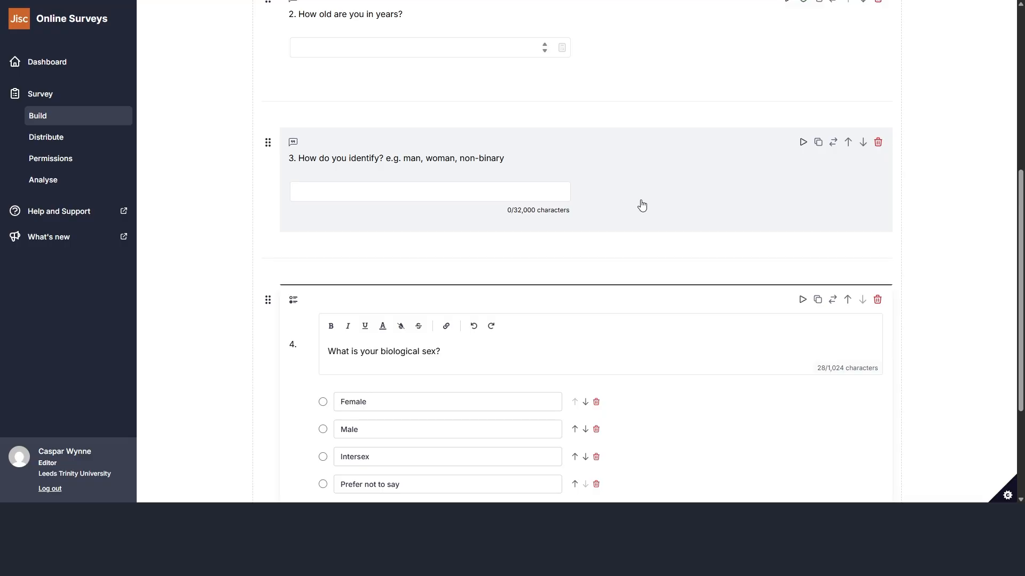
scroll(642, 206, "up", 6)
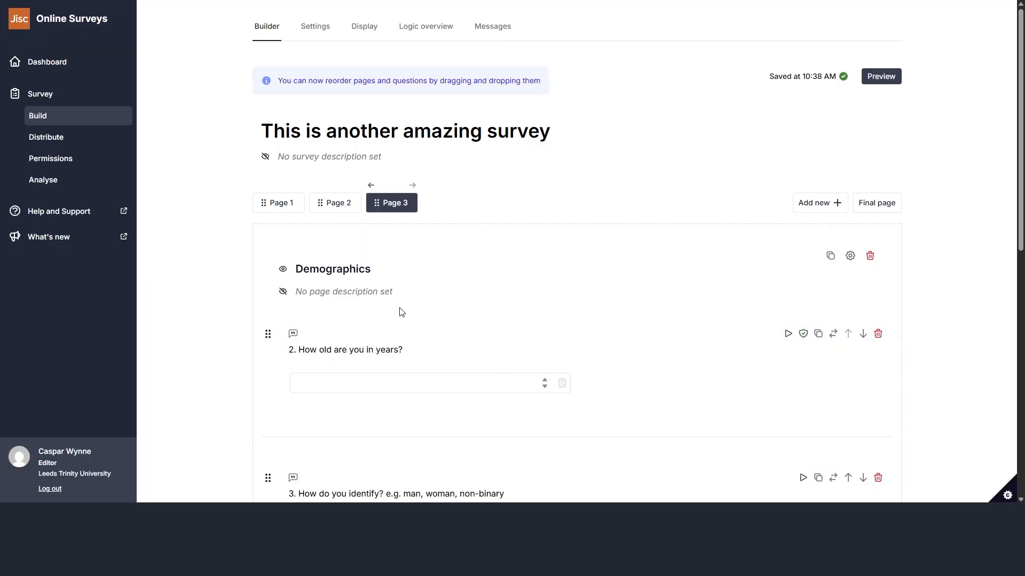
left_click(834, 210)
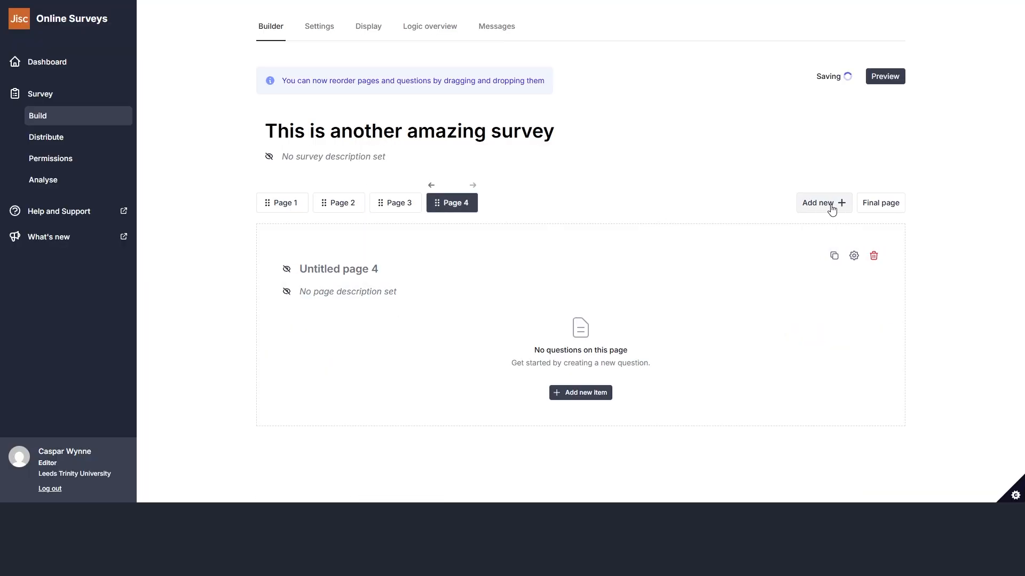
left_click(373, 274)
triple_click(372, 278)
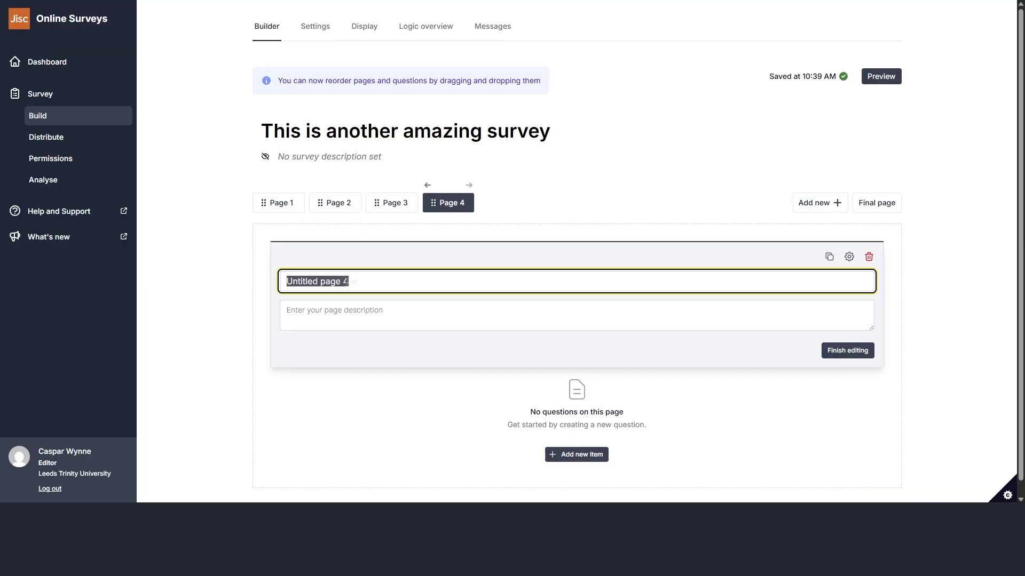
key("BackSpace")
type("GAD&")
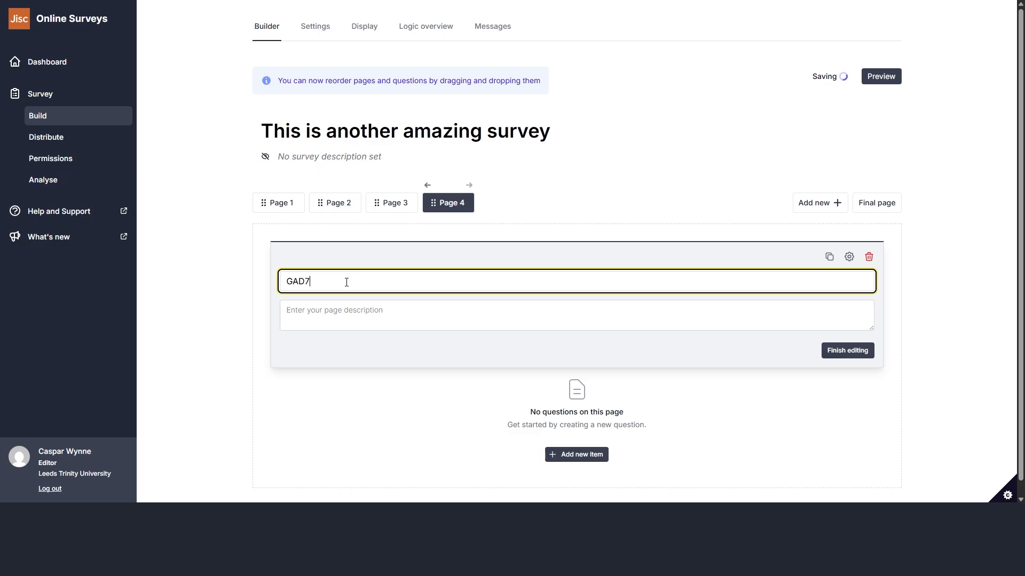
key("BackSpace")
key("BackSpace")
key("BackSpace")
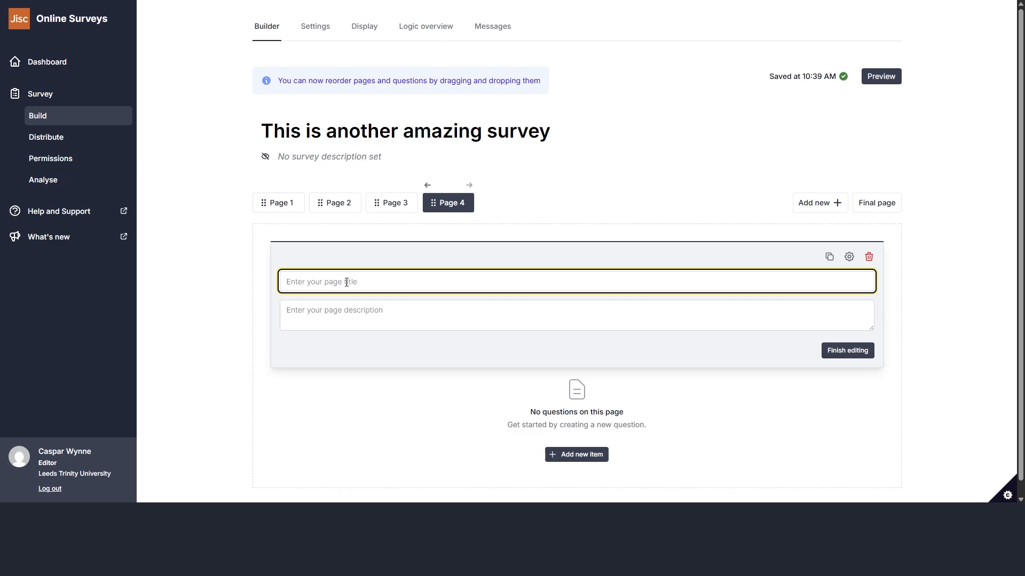
type("GAD7")
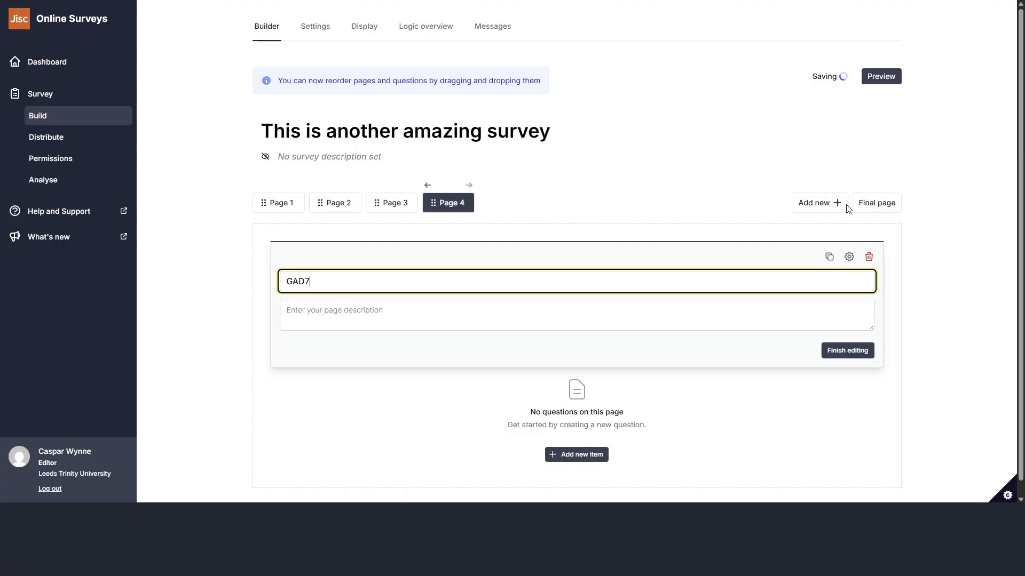
left_click(848, 356)
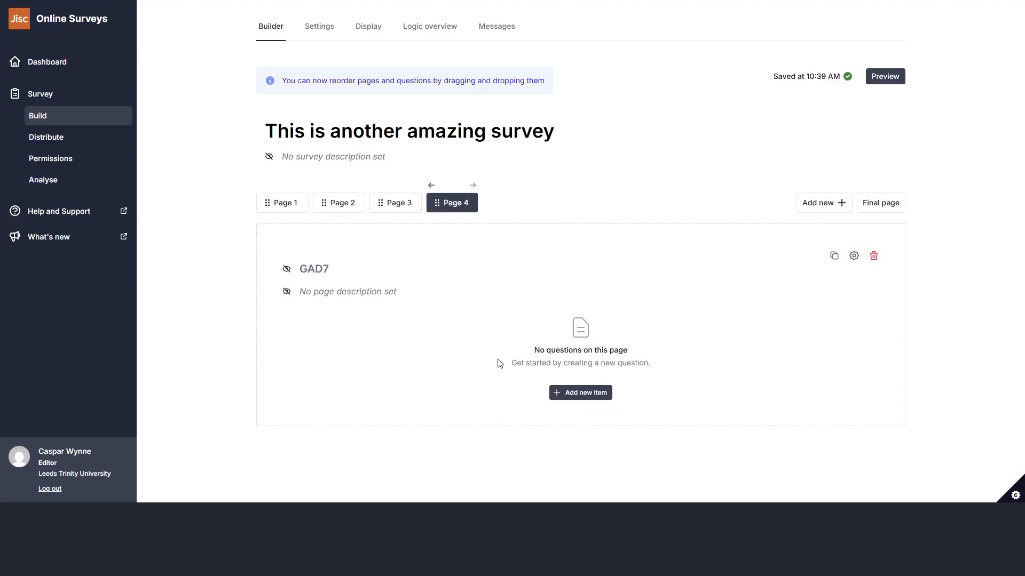
Step: Add a single-answer grid question to the GAD7 page
left_click(592, 397)
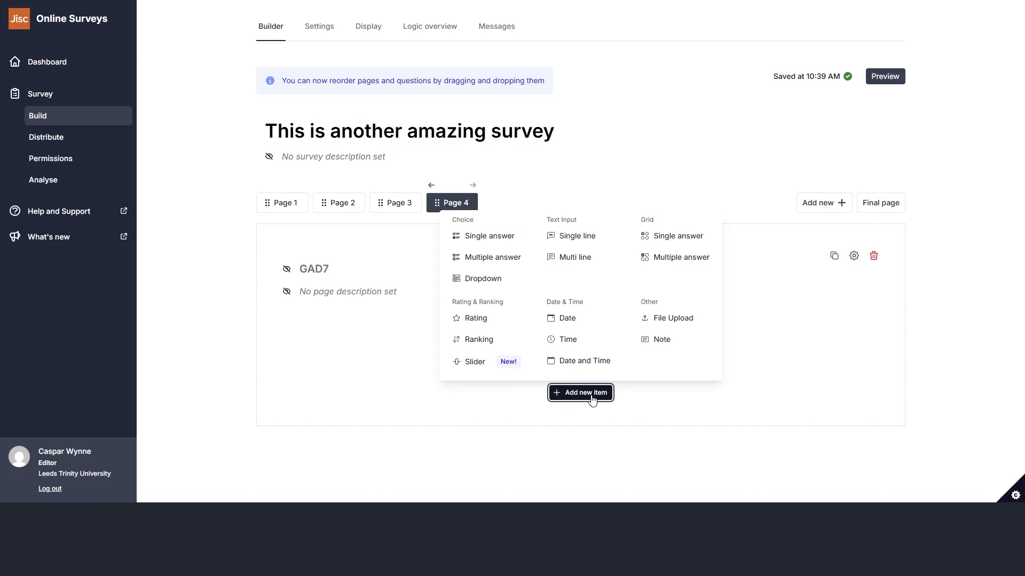
left_click(679, 238)
left_click(723, 262)
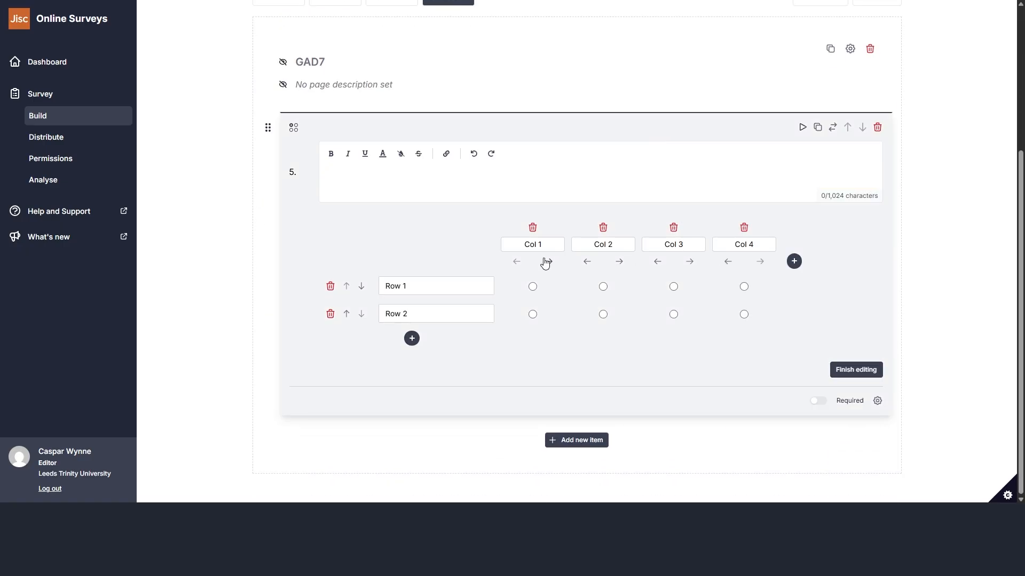
Step: Label the first two columns of the GAD7 grid "Not at all" and "Several days"
left_click(526, 246)
type("Not at all")
key("Tab")
key("Tab")
key("Tab")
type("Several days")
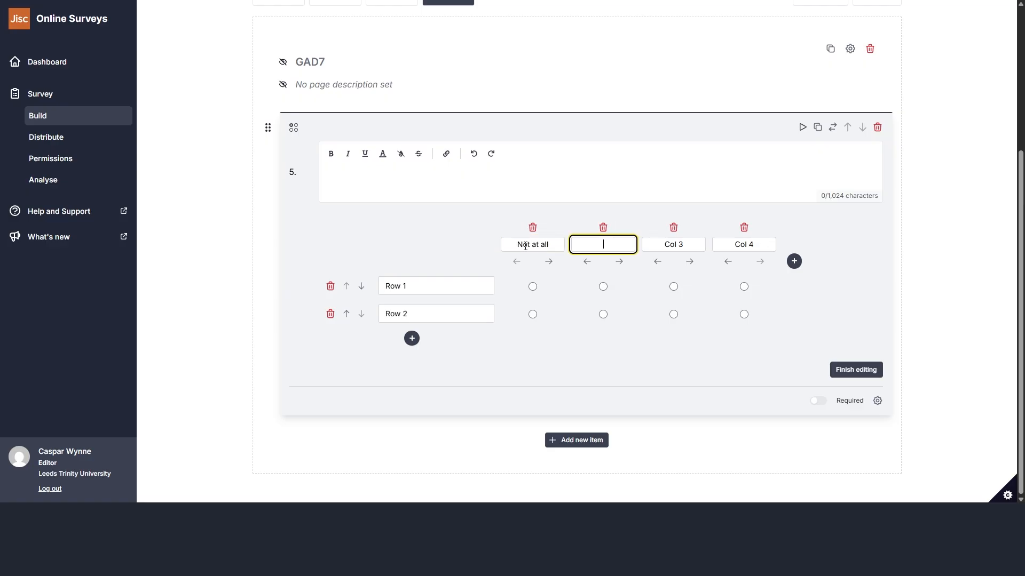
Step: Label the third and fourth grid columns "More than half the days" and "Nearly every day"
key("Tab")
key("Tab")
key("Tab")
key("Tab")
key("BackSpace")
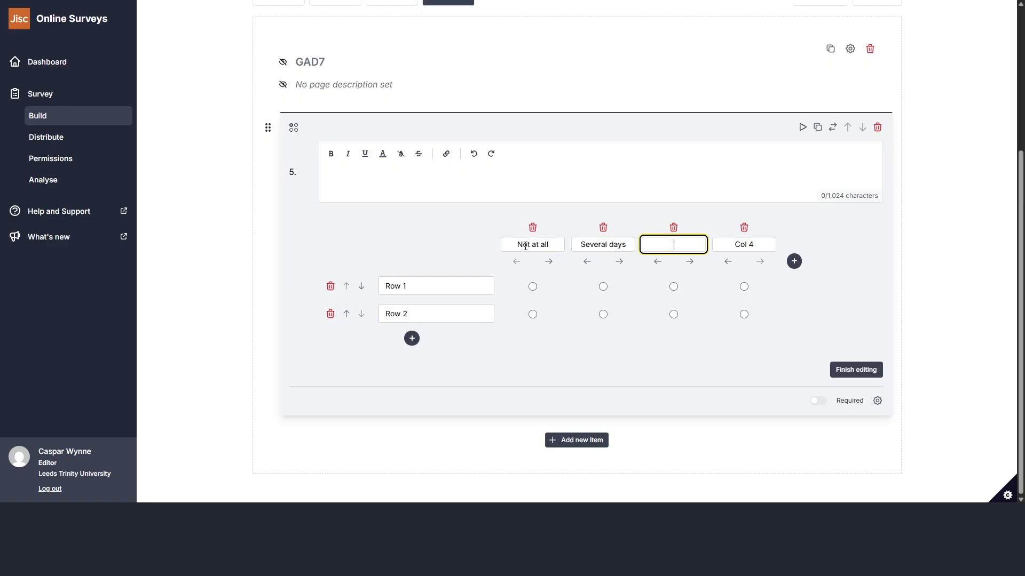
type("More than half the days")
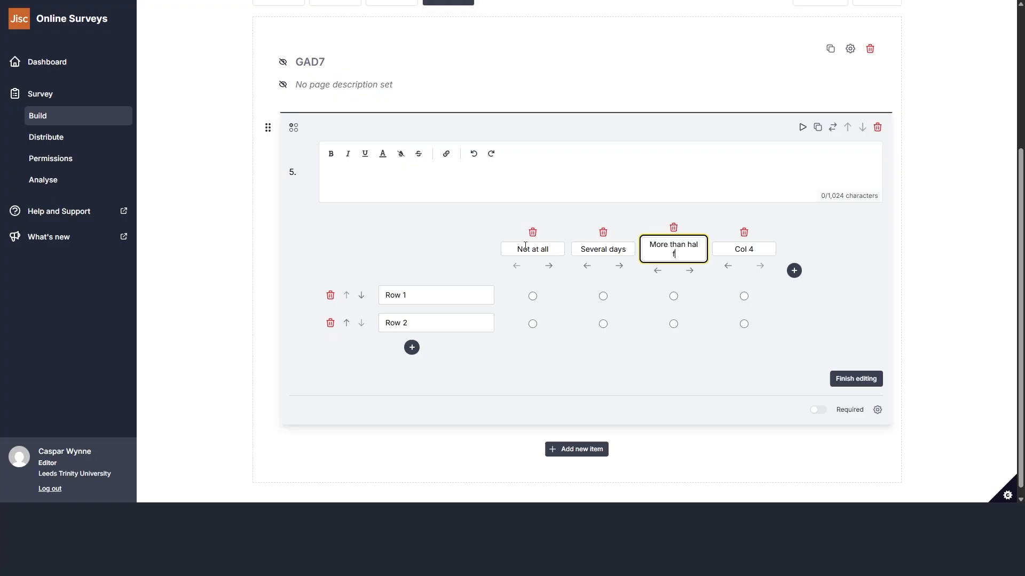
key("Tab")
key("Tab")
key("Tab")
key("Tab")
key("BackSpace")
type("Nearly every day")
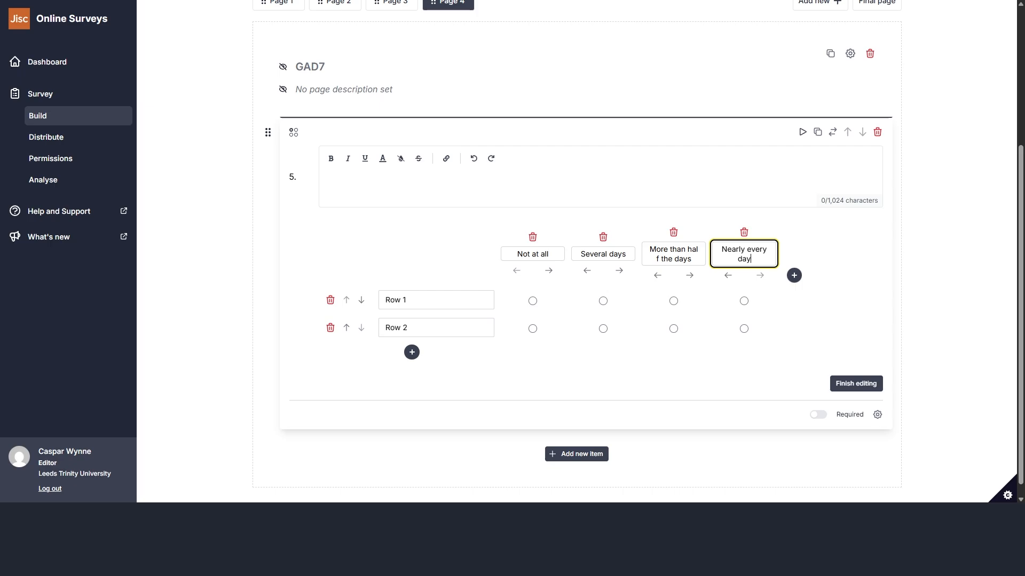
Step: Add five more rows to the GAD7 grid question, for seven rows in all
left_click(412, 353)
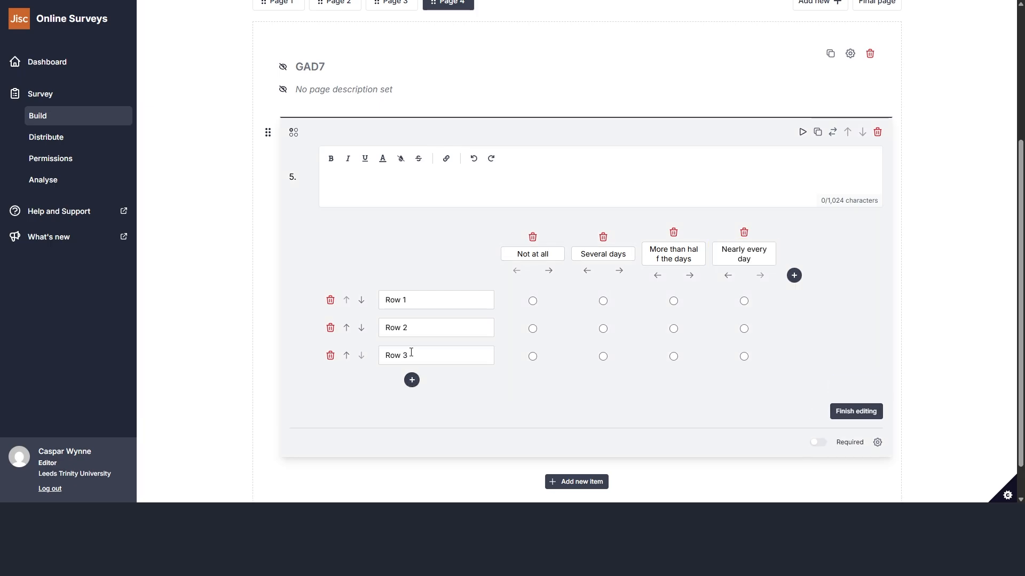
left_click(412, 380)
left_click(411, 408)
scroll(414, 409, "down", 2)
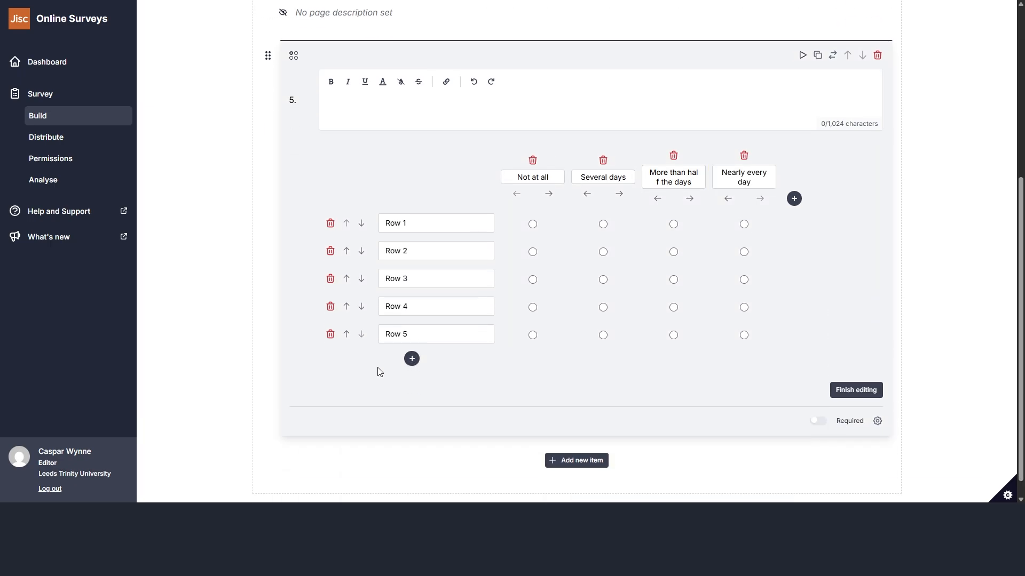
left_click(411, 339)
left_click(411, 366)
Step: Label the first three grid rows "Feeling nervous, anxious, or on edge", "Not being able to stop or control worrying" and "Worrying too much about different things"
left_click(436, 203)
type("Feeling nervous, anxious, or on edge")
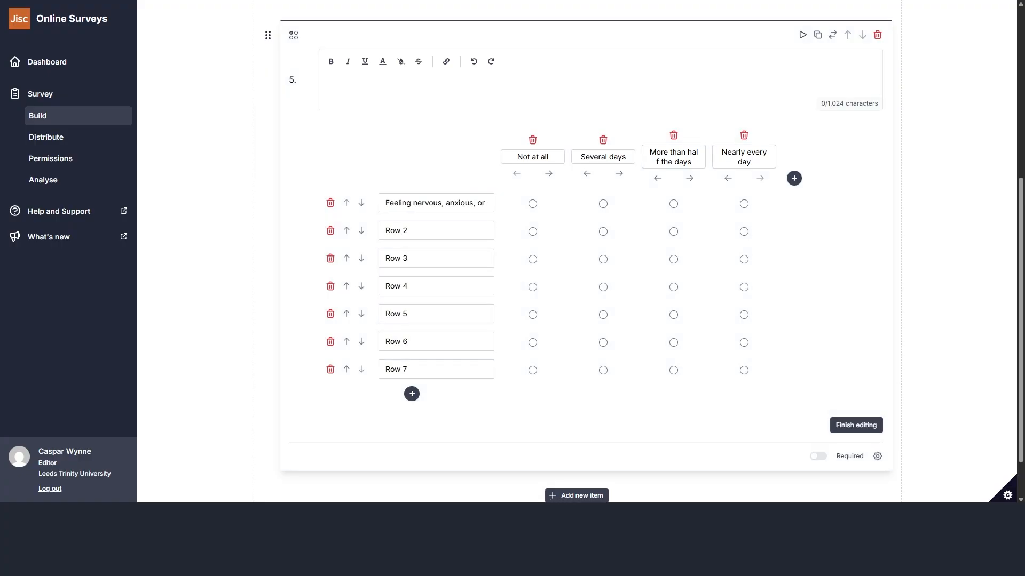
left_click(430, 224)
type("Not being able to stop or control worrying")
left_click(431, 253)
type("Worrying too much about different things")
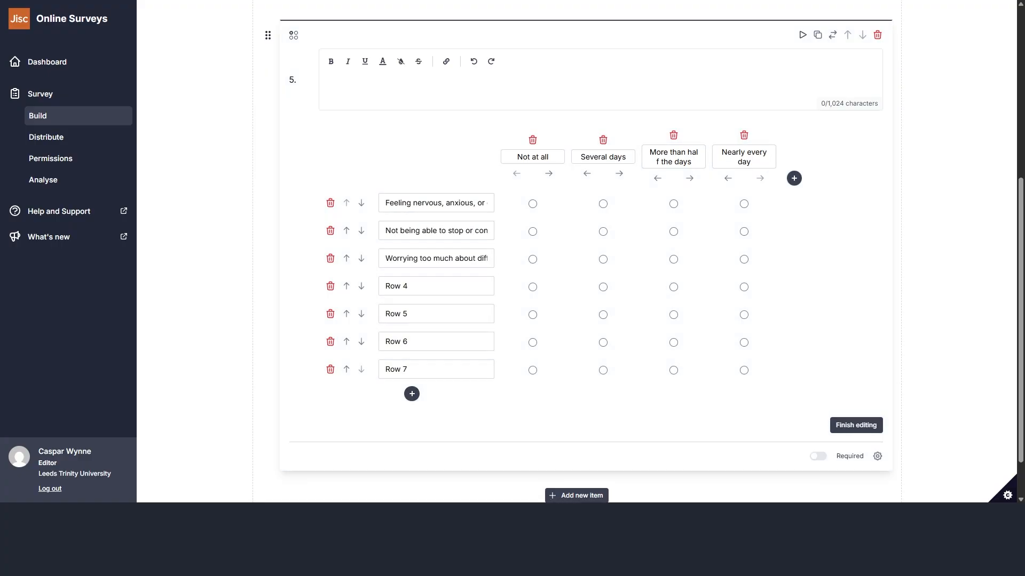
Step: Label the fourth and fifth grid rows "Trouble relaxing" and "Being so restless that it's hard to sit still"
left_click(422, 290)
type("Trouble relaxing")
left_click(435, 313)
type("Being so restless that it's hard to sit still")
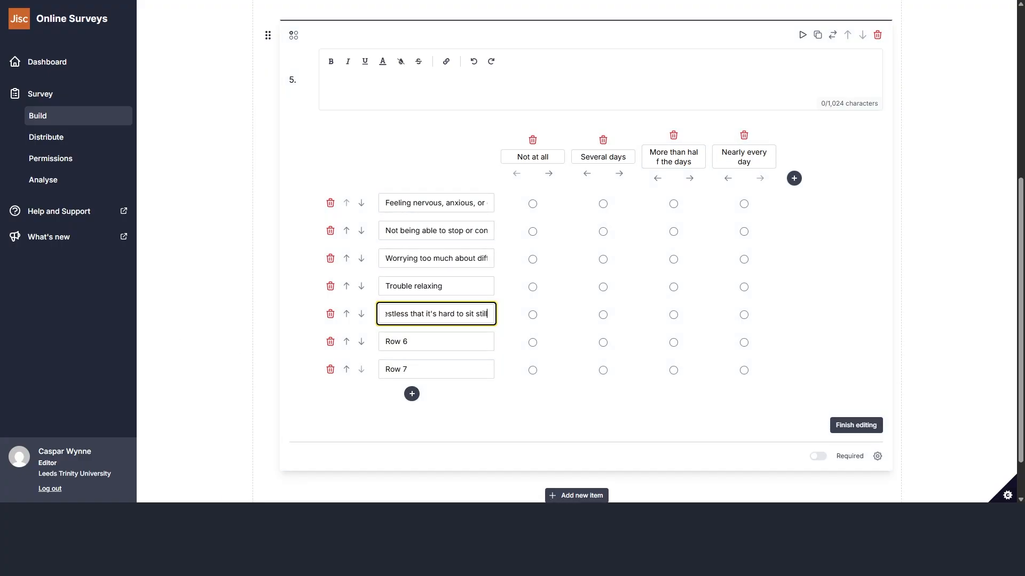
Step: Label the sixth and seventh grid rows "Becoming easily annoyed or irritable" and "Feeling afraid as if something awful might happen"
left_click(414, 339)
type("Becoming easily annoyed or irritable")
left_click(407, 367)
type("Feeling afraid as if something awful might happen")
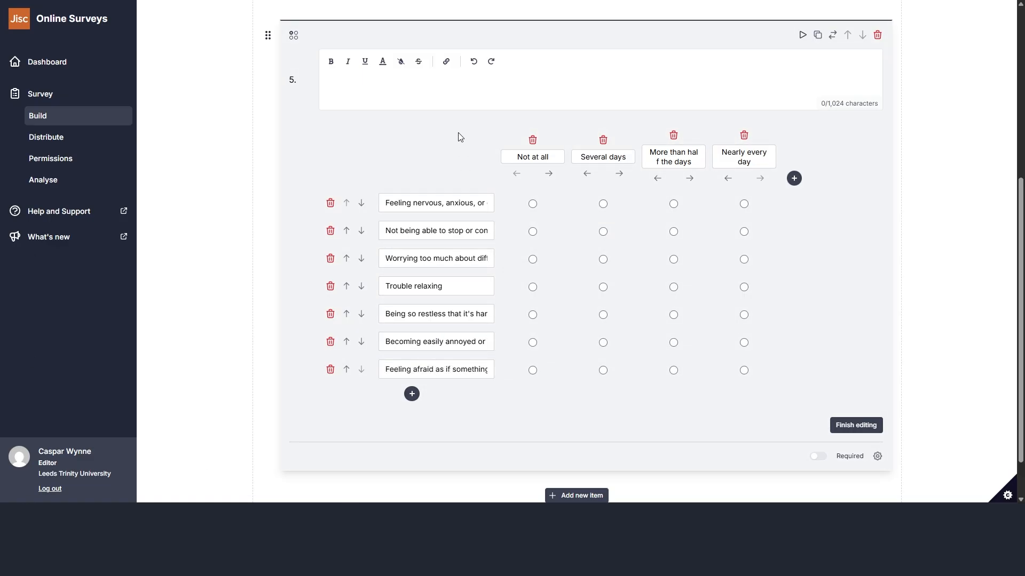
Step: Word the grid question "How often have you been bothered by the following over the past 2 weeks?" and finish editing it
left_click(443, 84)
type("how often have they been bothered by the following over the past 2 weeks?")
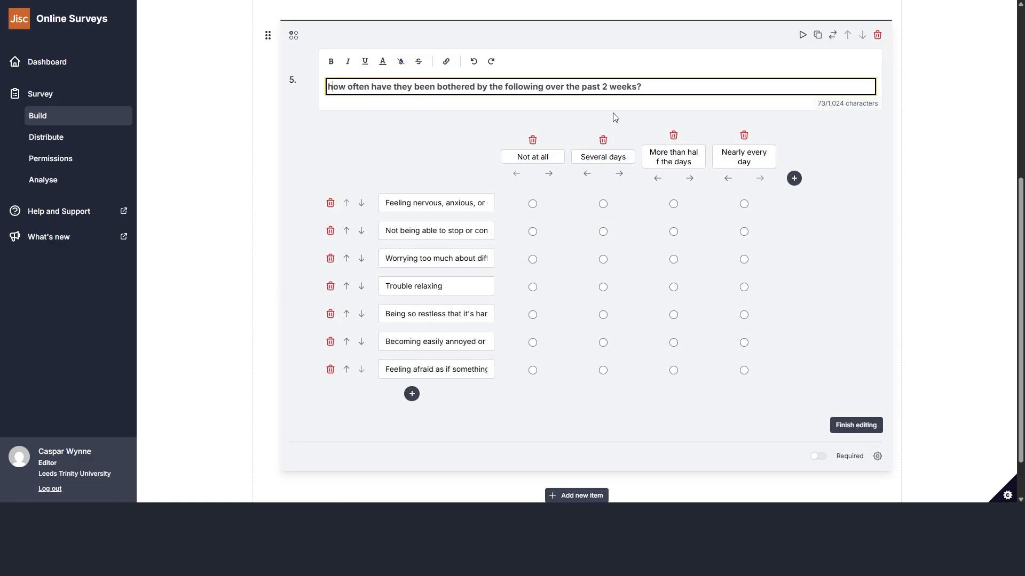
key("Delete")
type("H")
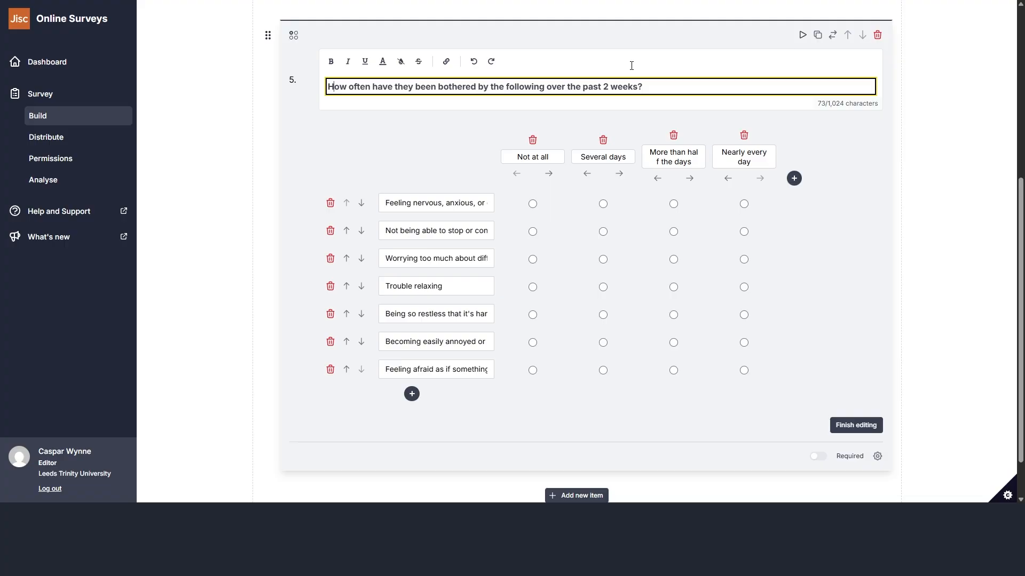
double_click(403, 87)
type("you")
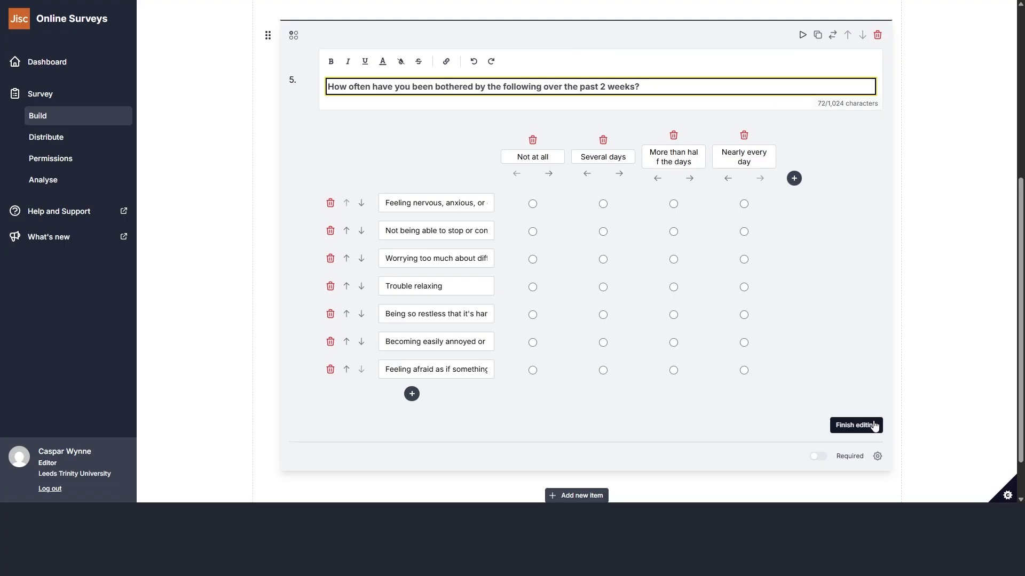
left_click(854, 425)
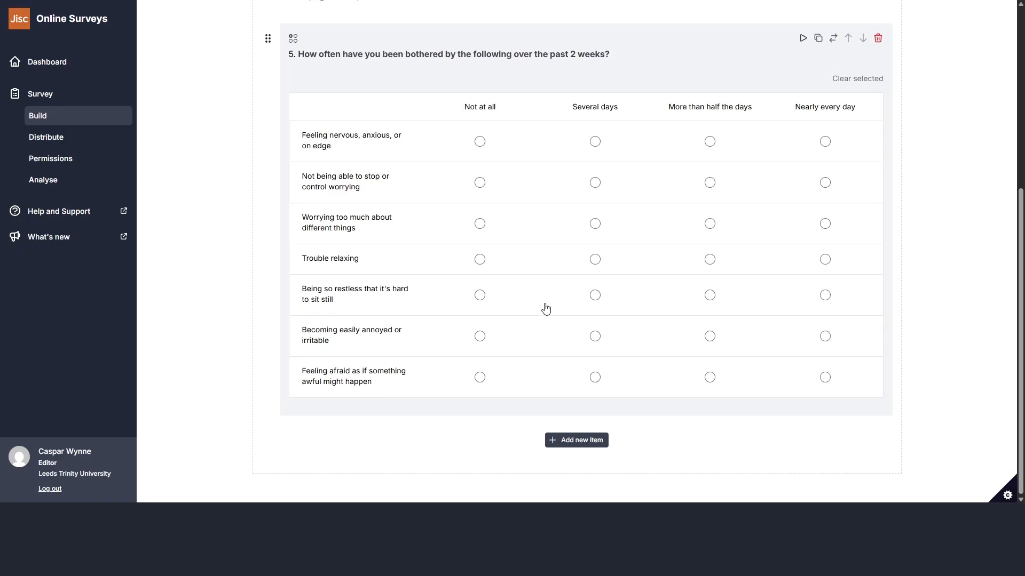
Step: Preview the survey and try to move past the Consent Form page without answering it
scroll(522, 254, "up", 6)
scroll(531, 234, "down", 3)
scroll(587, 187, "up", 3)
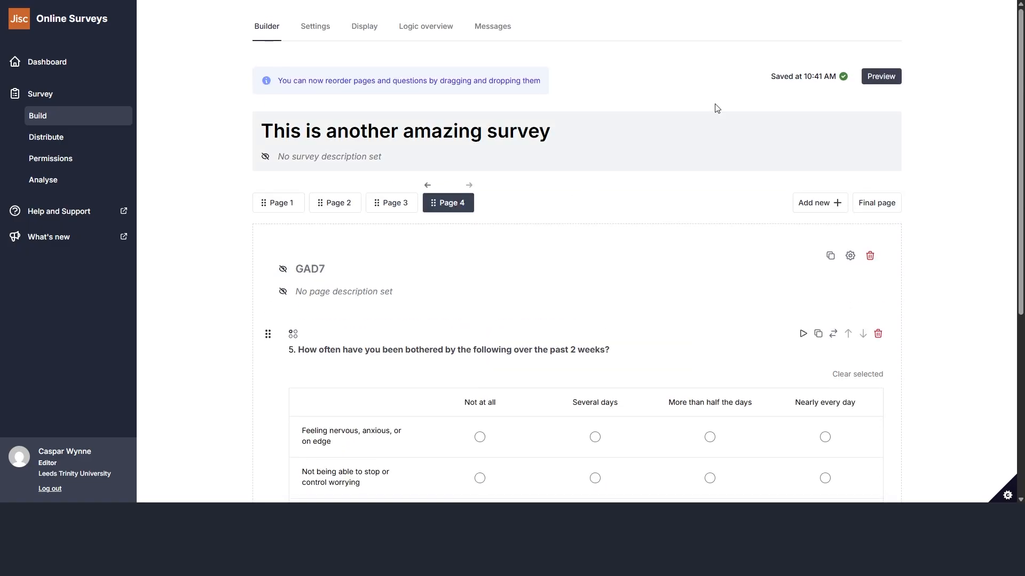
left_click(880, 76)
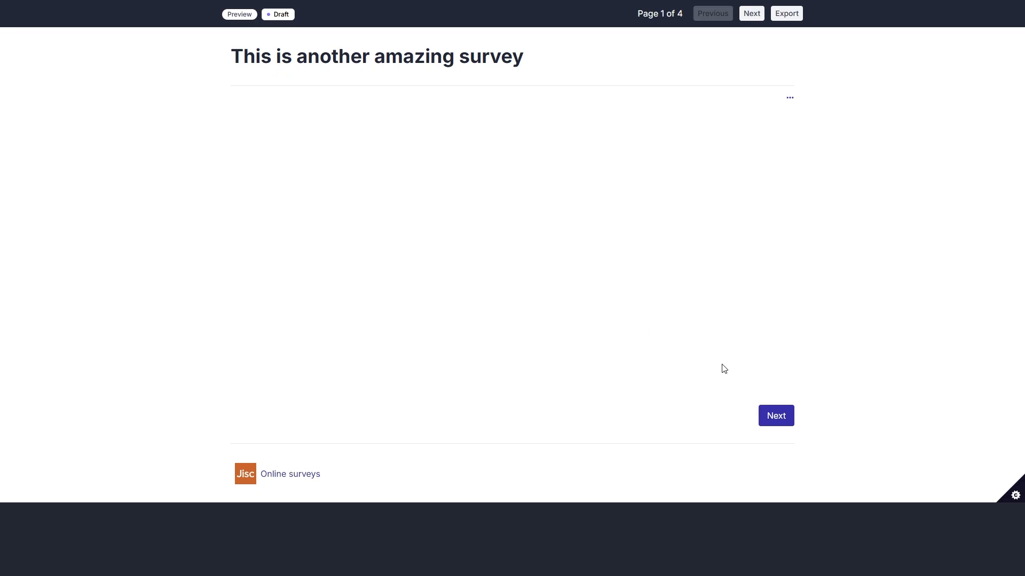
left_click(771, 418)
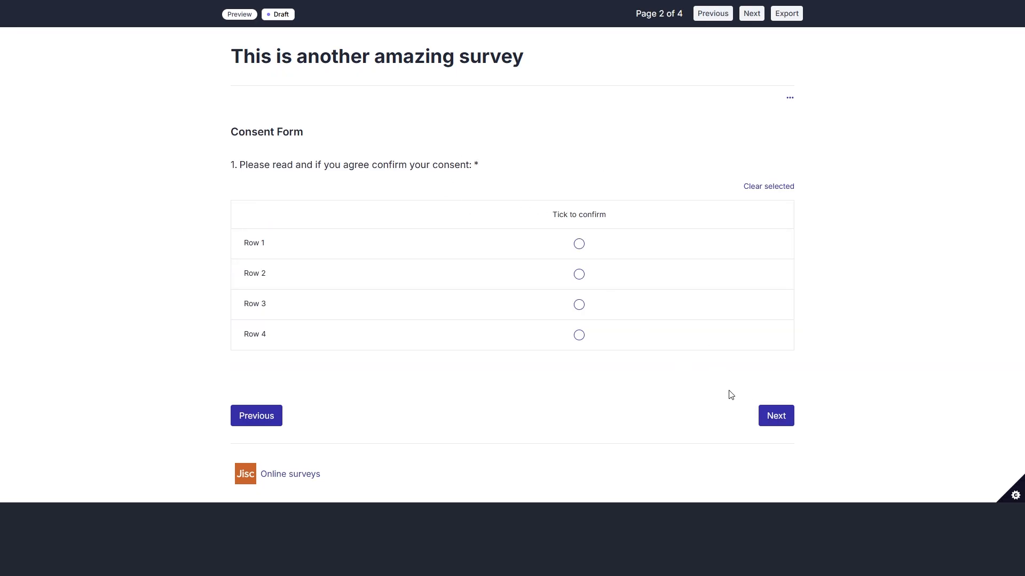
left_click(774, 416)
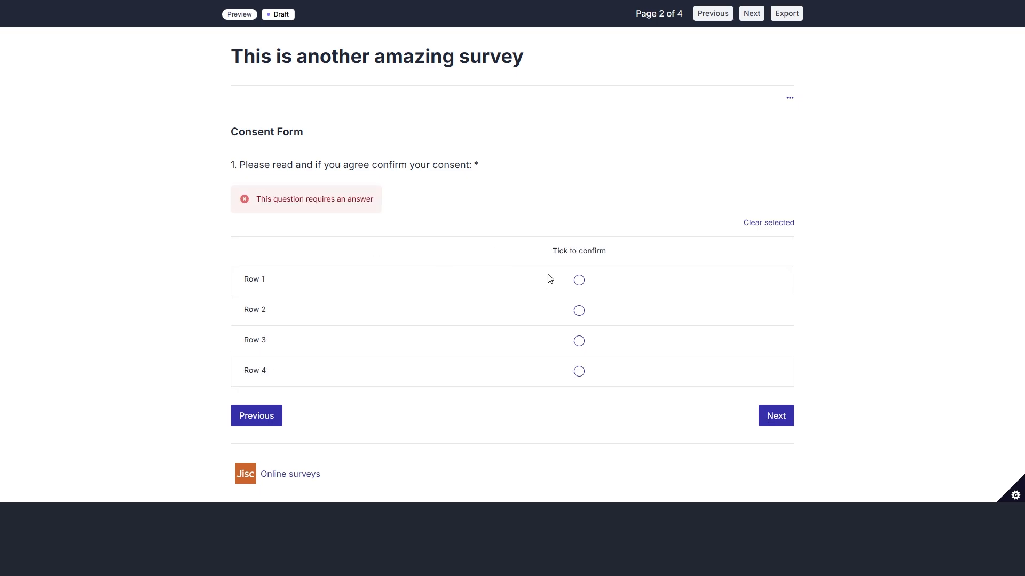
Step: Confirm all four consent rows in the preview and continue to the Demographics page
left_click(579, 279)
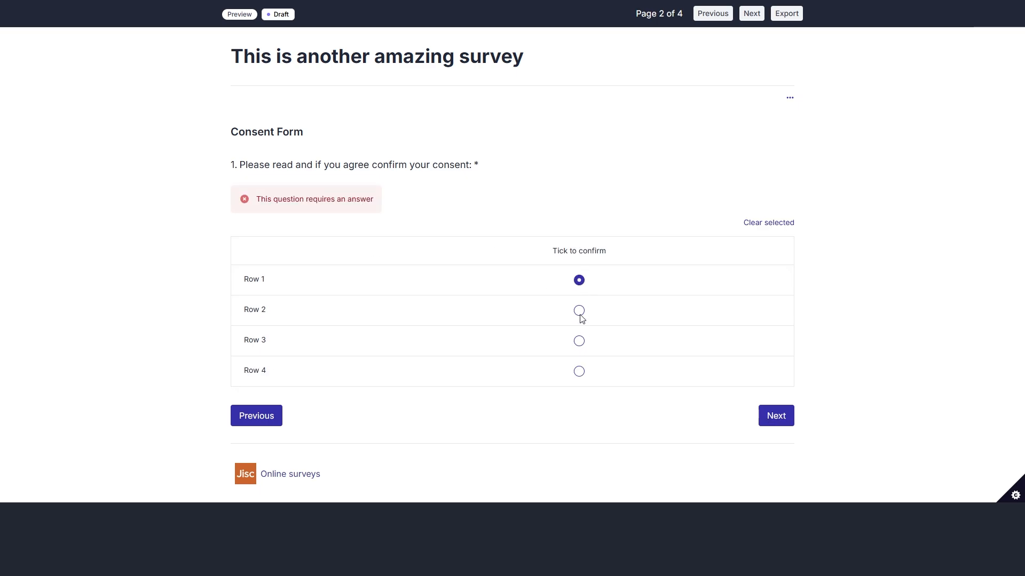
left_click(579, 311)
left_click(579, 341)
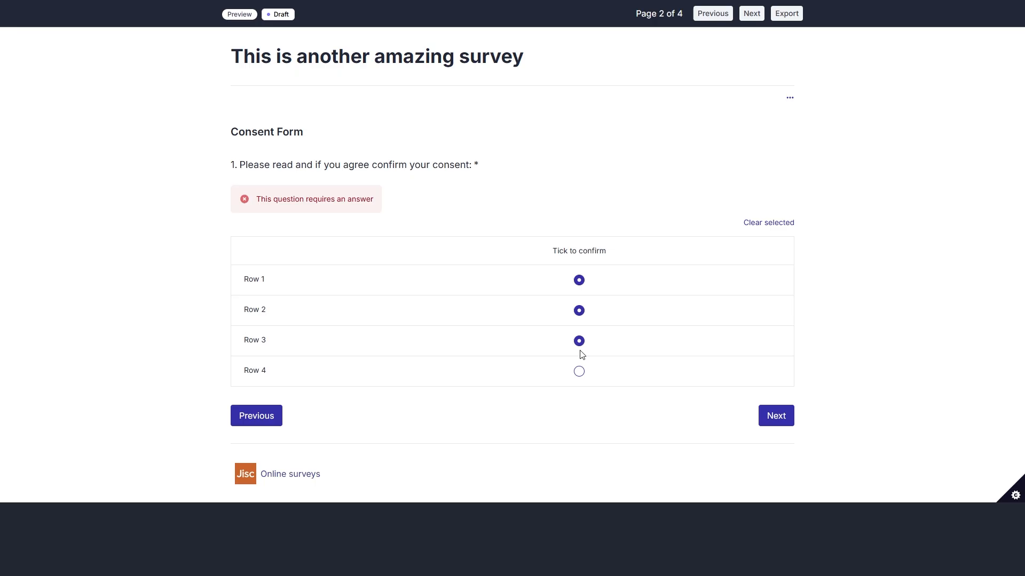
left_click(579, 371)
left_click(771, 421)
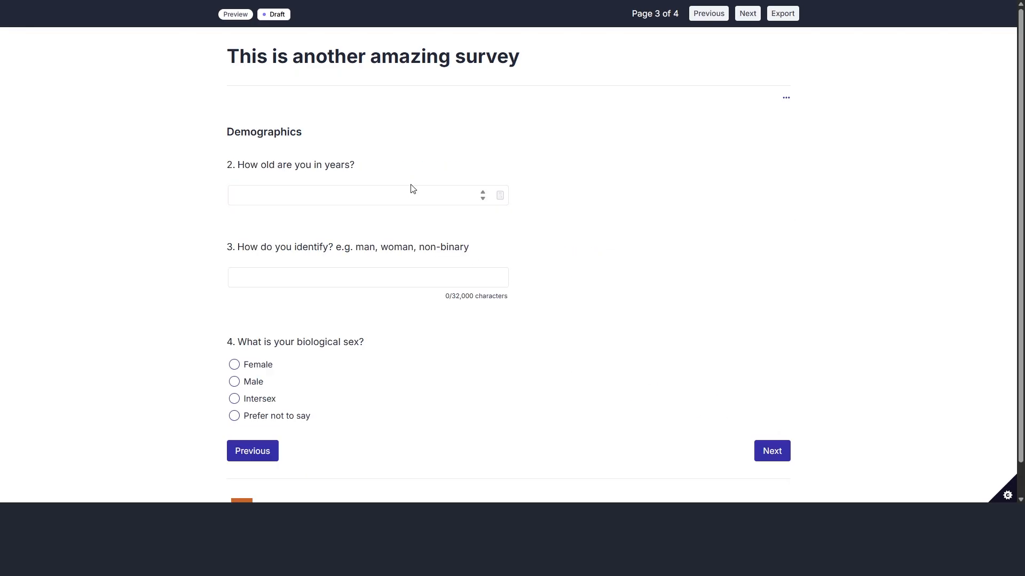
Step: Answer the previewed Demographics page with age 40 and identity "man", and continue to the GAD7 page
left_click(424, 194)
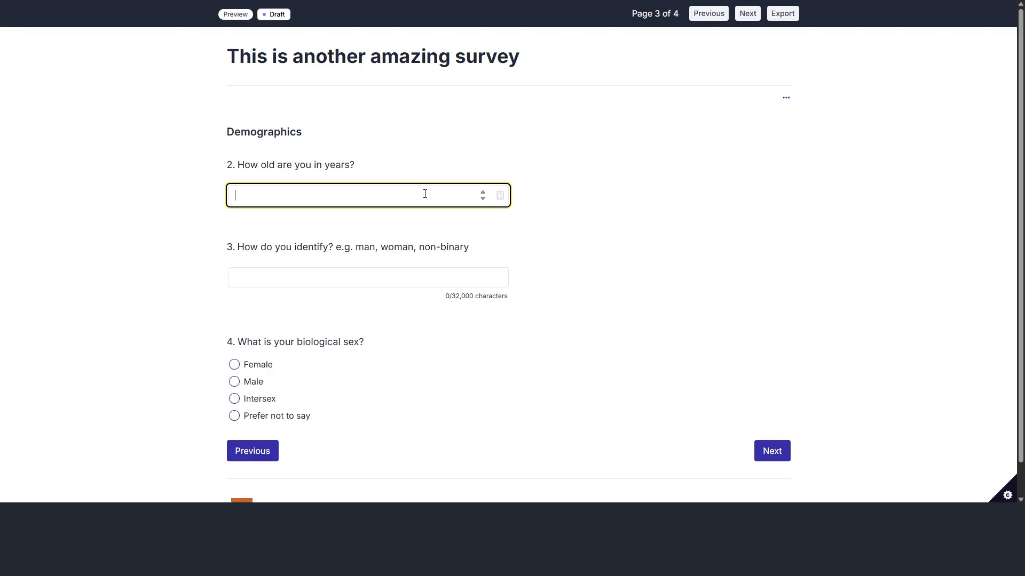
type("40")
left_click(352, 278)
type("man")
scroll(352, 284, "down", 1)
left_click(771, 414)
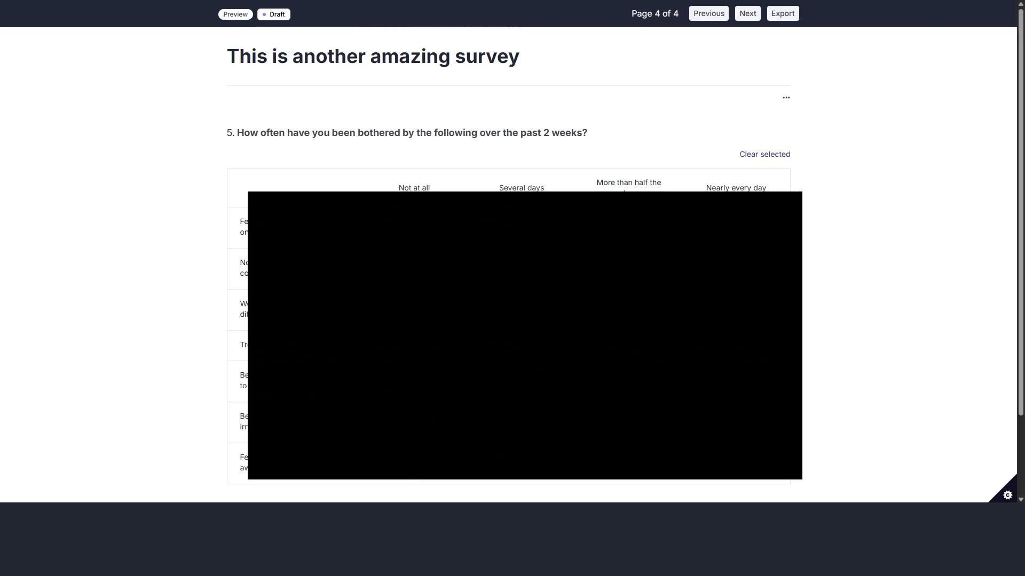
Step: Answer the previewed GAD7 grid with "Several days" for the nervous and restless rows and "More than half the days" for all others
scroll(510, 243, "down", 2)
scroll(272, 119, "up", 1)
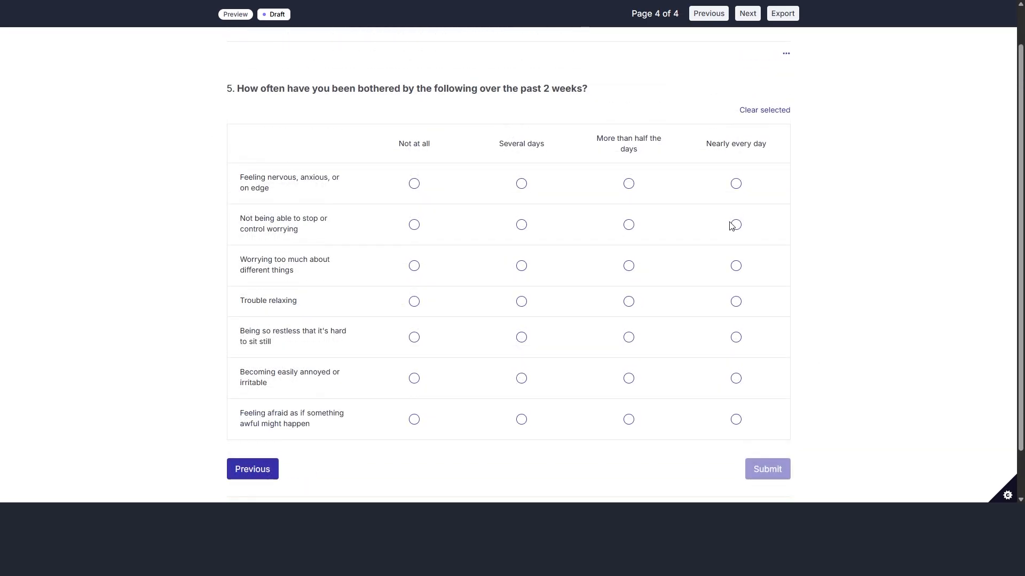
left_click(521, 183)
left_click(628, 224)
left_click(629, 266)
left_click(628, 302)
left_click(521, 337)
left_click(629, 378)
left_click(629, 419)
scroll(687, 298, "down", 1)
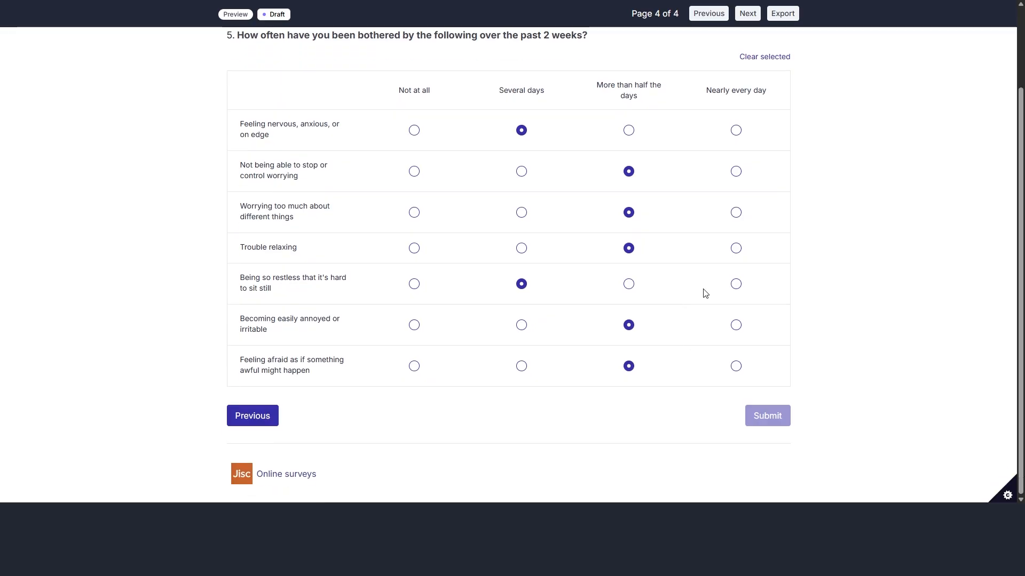
scroll(718, 150, "up", 2)
scroll(718, 150, "down", 2)
Step: Leave the preview, launch the survey from its distribution settings and close it again
left_click(211, 2)
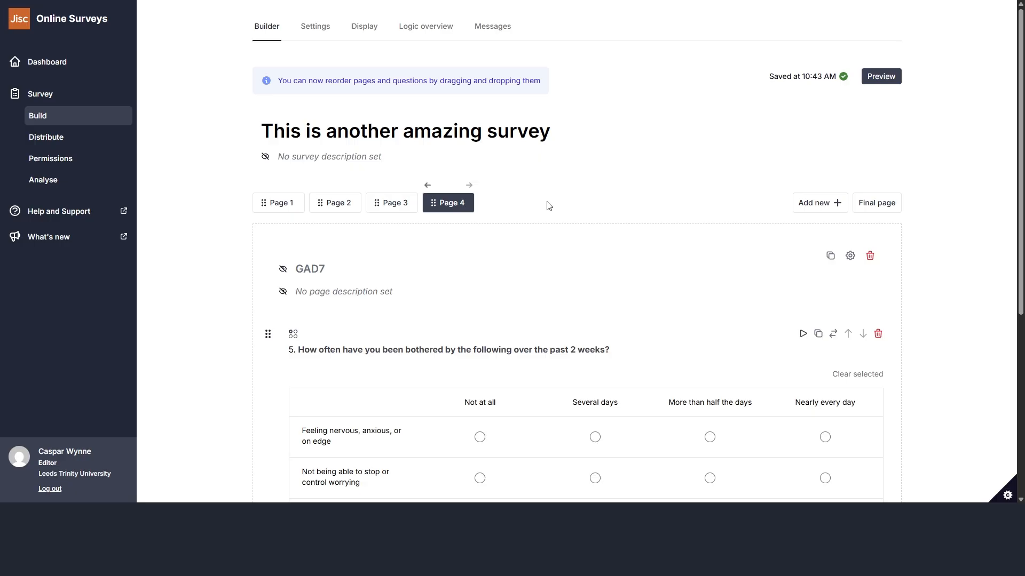
left_click(123, 138)
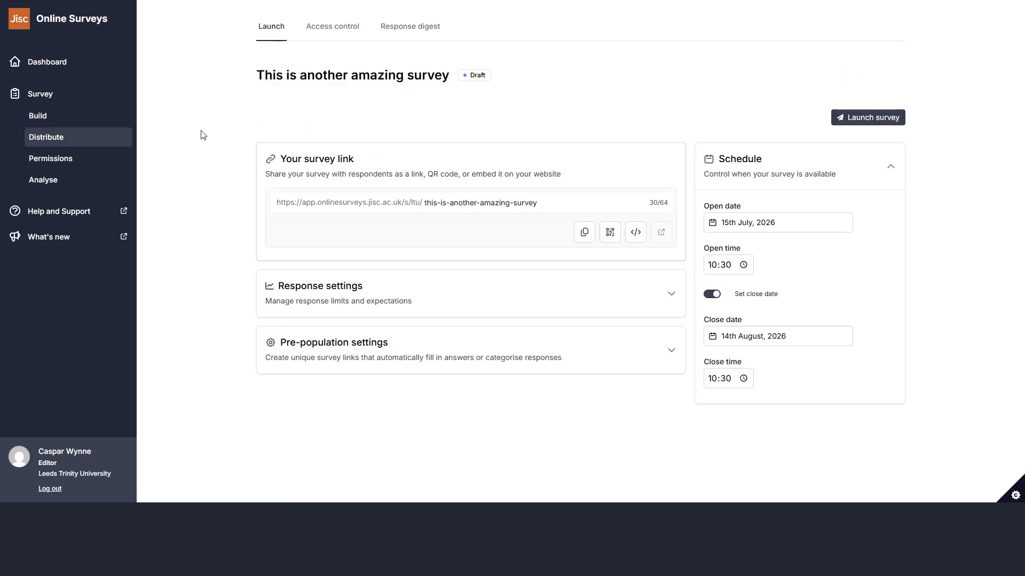
left_click(860, 122)
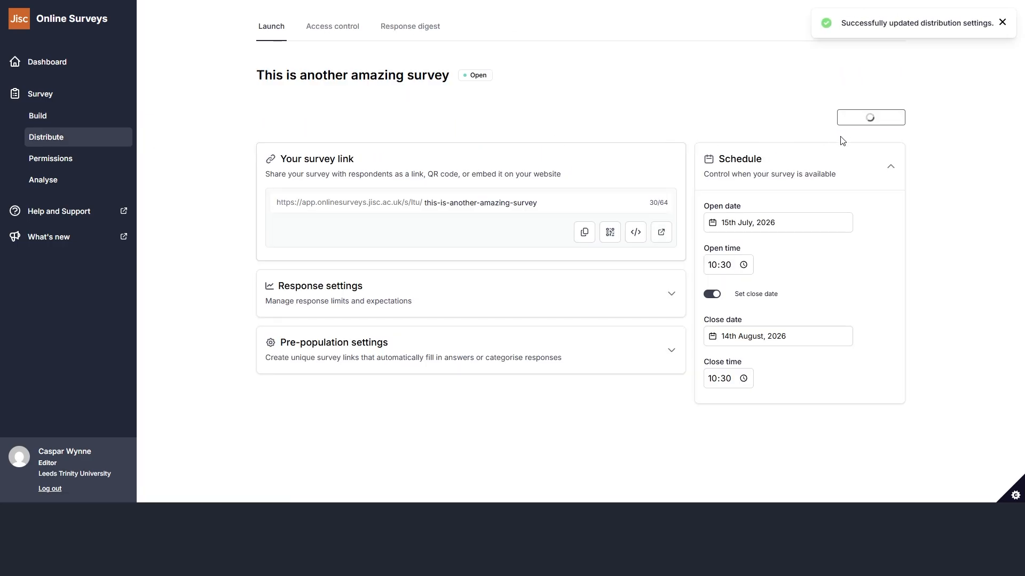
left_click(875, 119)
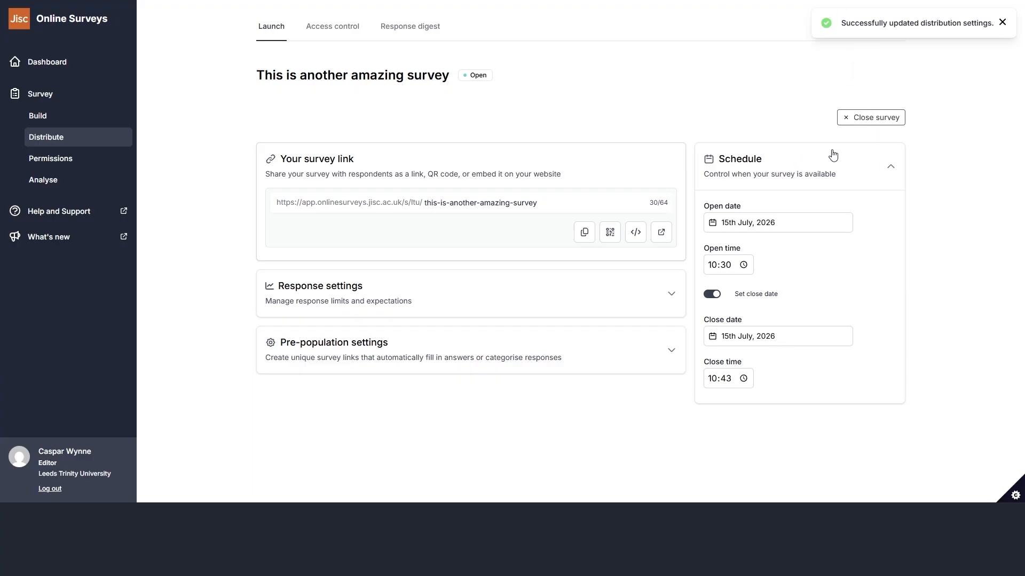
Step: Schedule the survey with an open date of 15 July 2026 and a close date of 16 July 2026
left_click(784, 227)
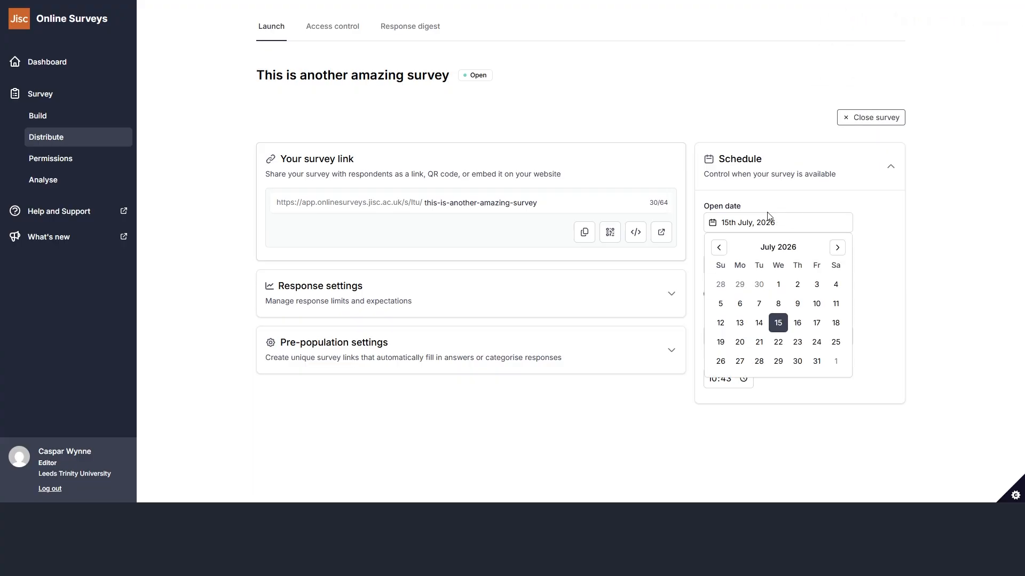
left_click(781, 326)
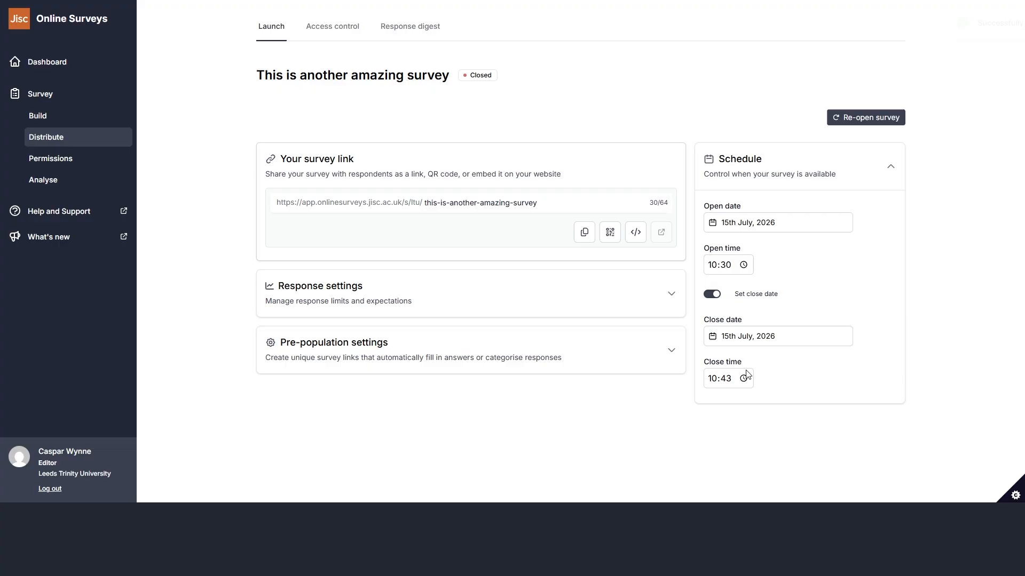
left_click(751, 338)
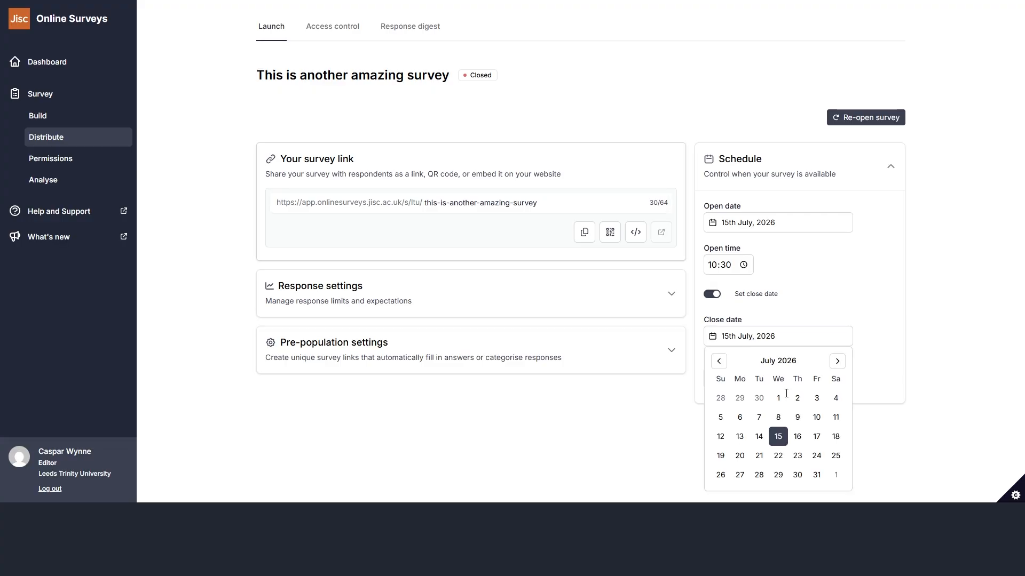
left_click(798, 437)
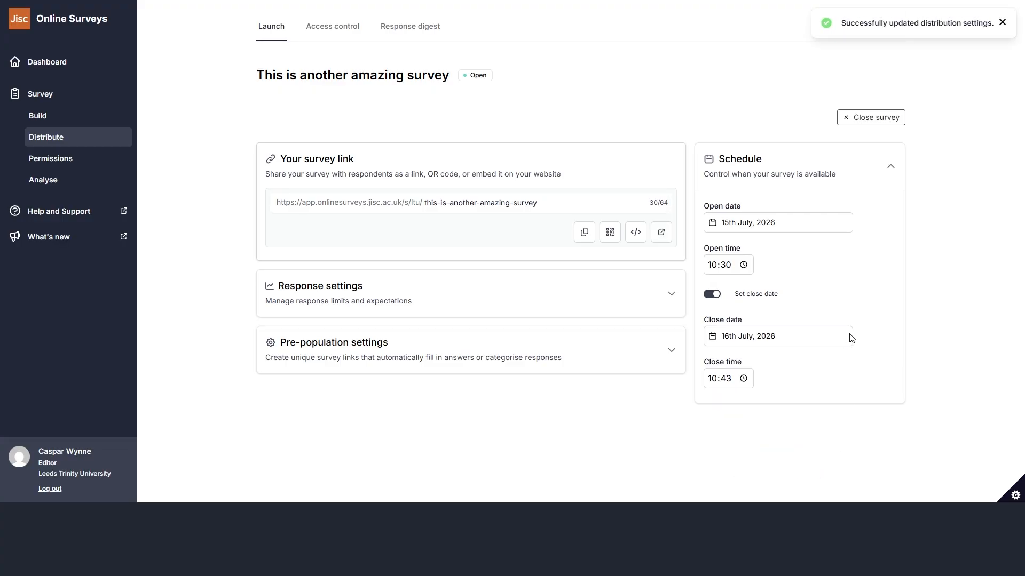
Step: Set the survey's scheduled close time to 12:00, and close the survey
left_click(743, 380)
left_click(720, 279)
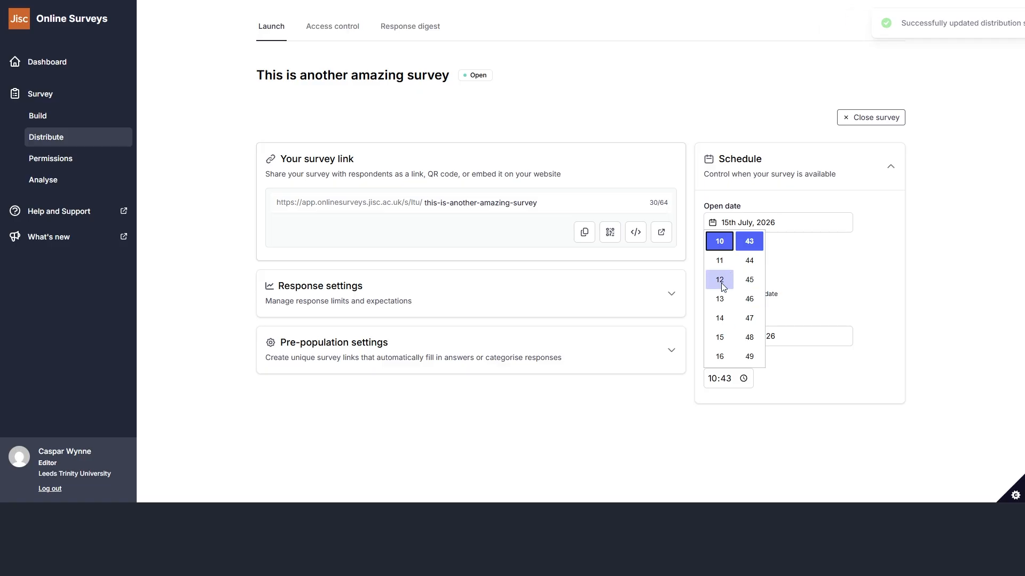
scroll(752, 275, "up", 3)
scroll(757, 273, "up", 3)
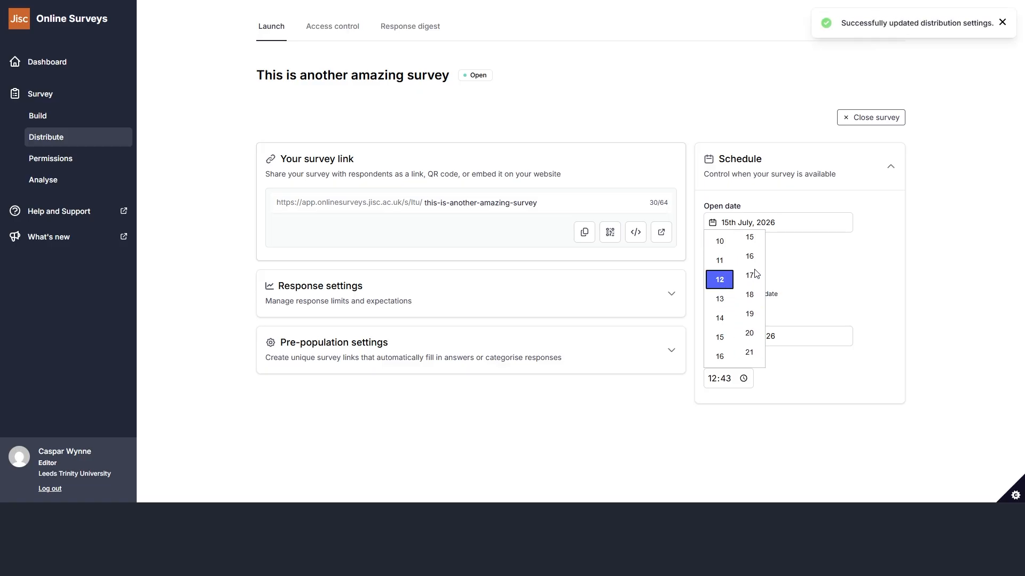
scroll(756, 273, "down", 8)
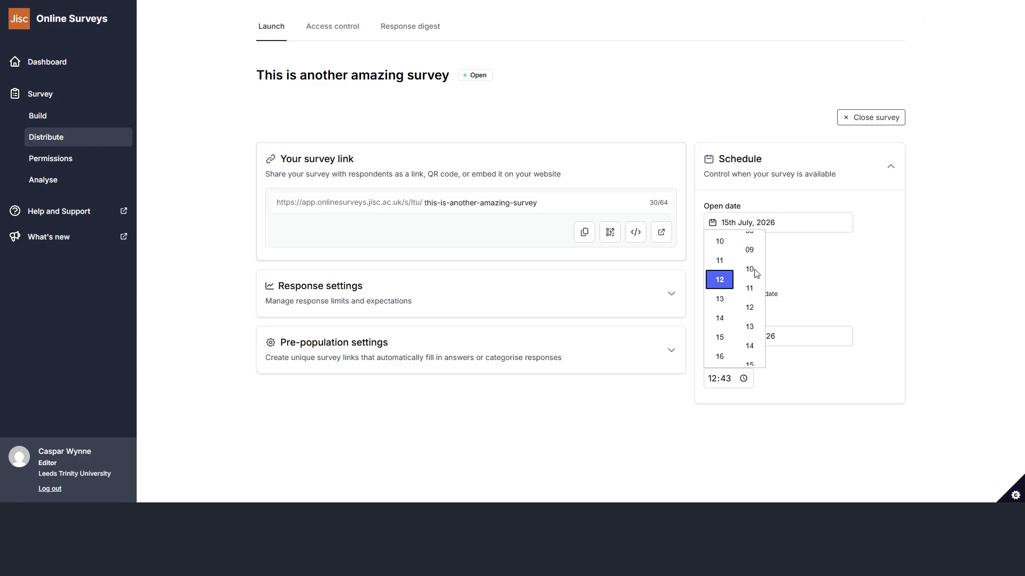
scroll(757, 273, "up", 12)
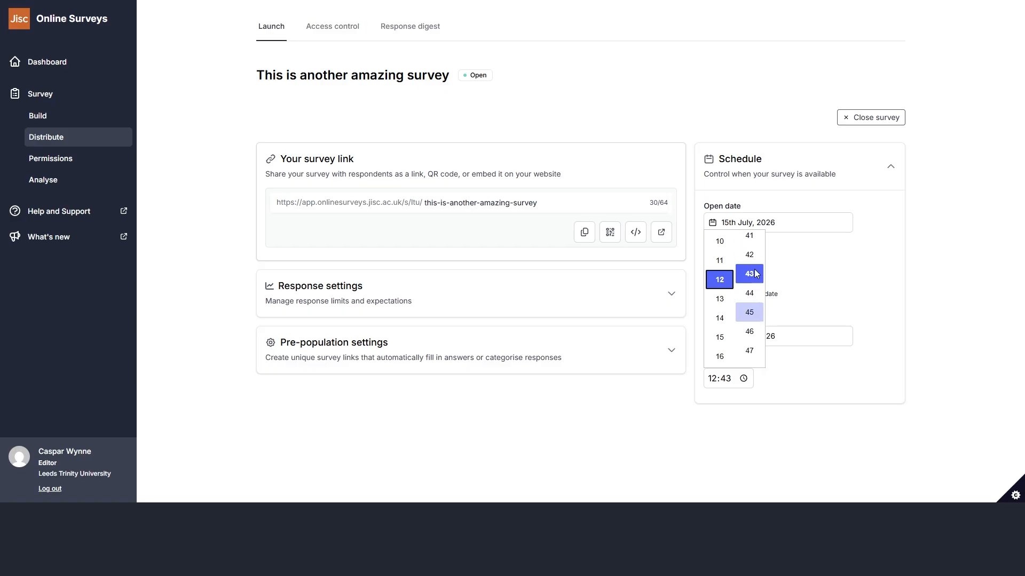
scroll(756, 273, "up", 2)
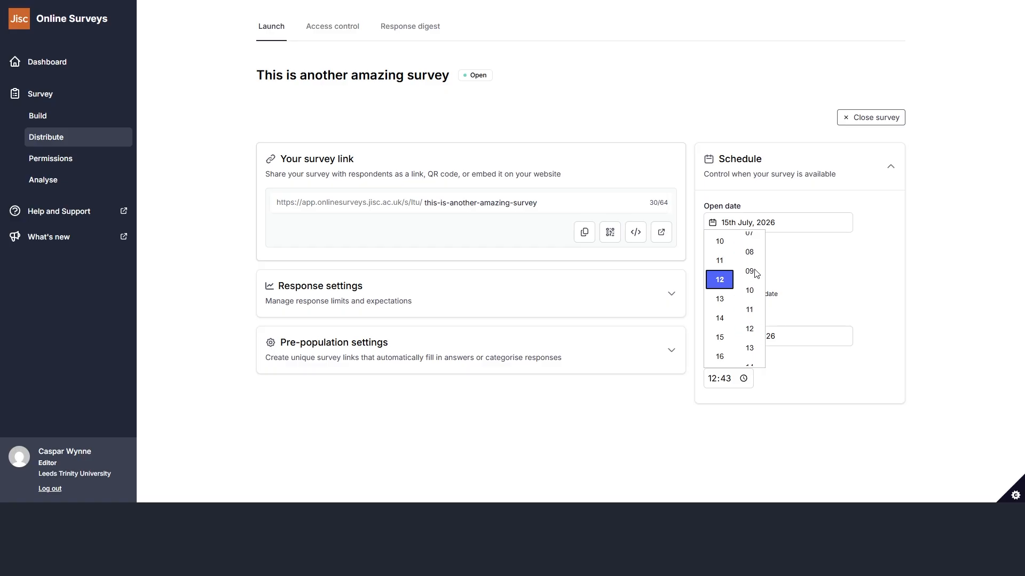
scroll(756, 273, "up", 2)
scroll(757, 264, "up", 2)
left_click(749, 318)
left_click(844, 374)
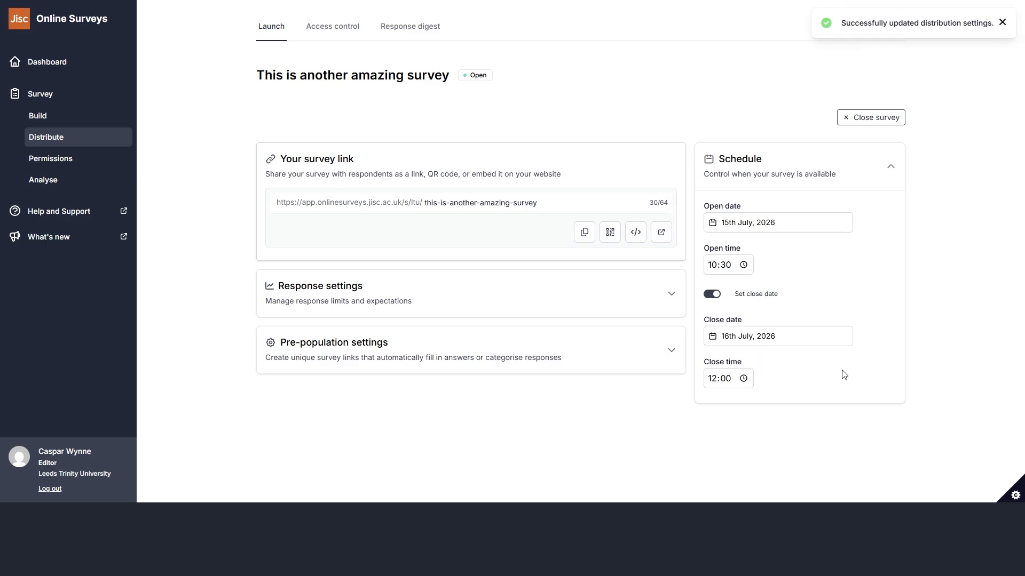
left_click(872, 117)
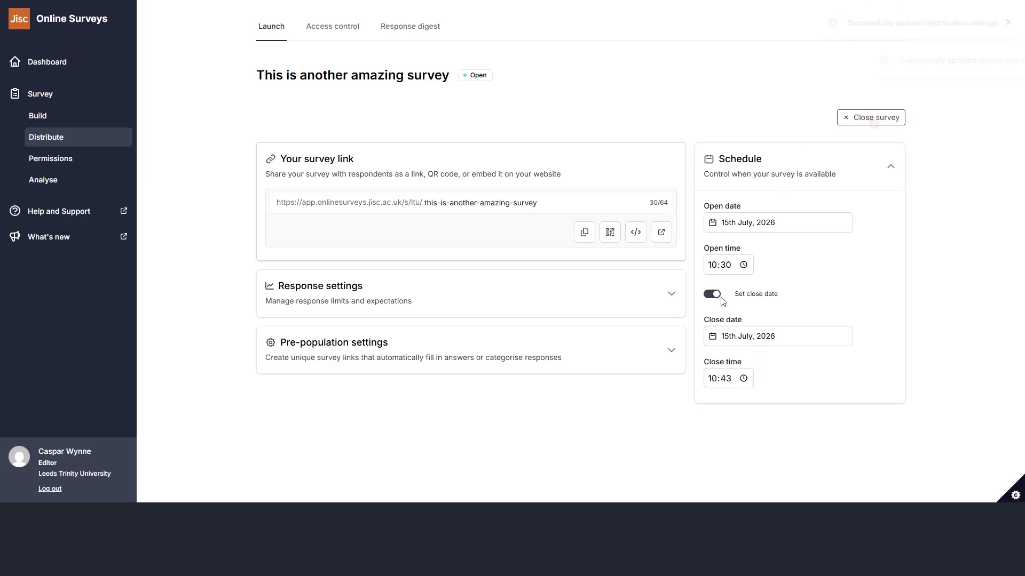
Step: Copy the survey link, and display the survey's QR code for sharing before dismissing it
left_click(584, 232)
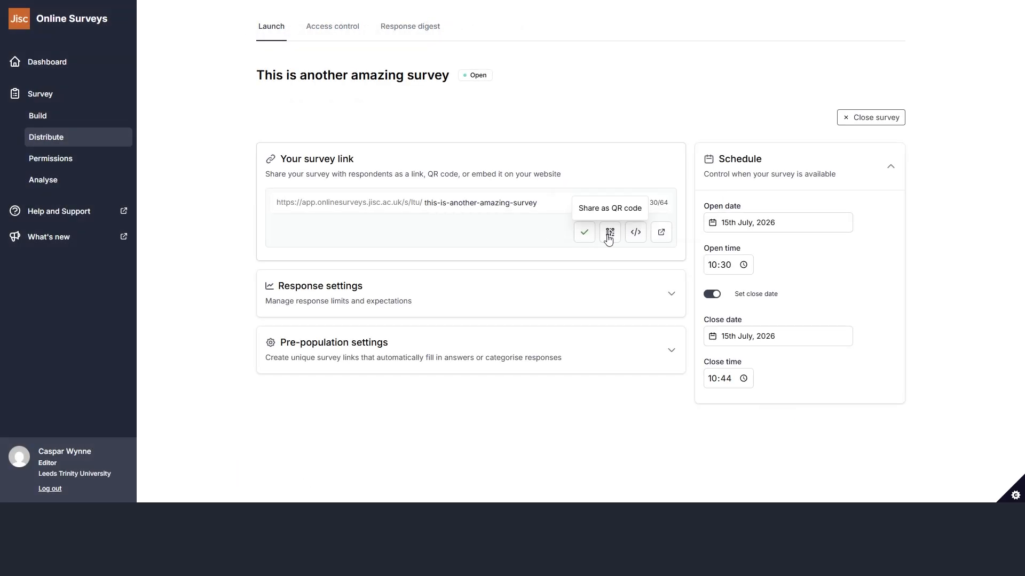
left_click(608, 233)
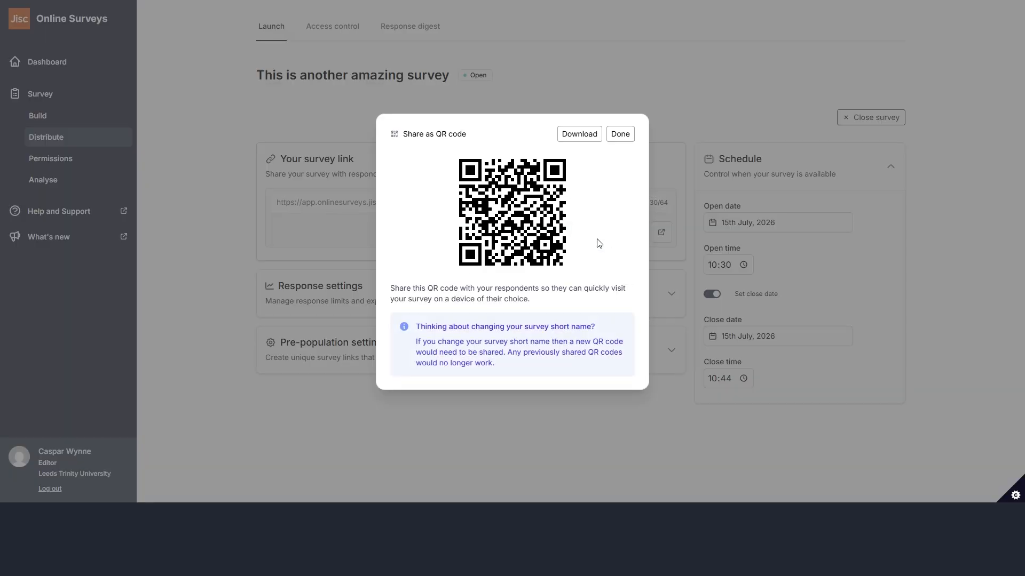
left_click(626, 139)
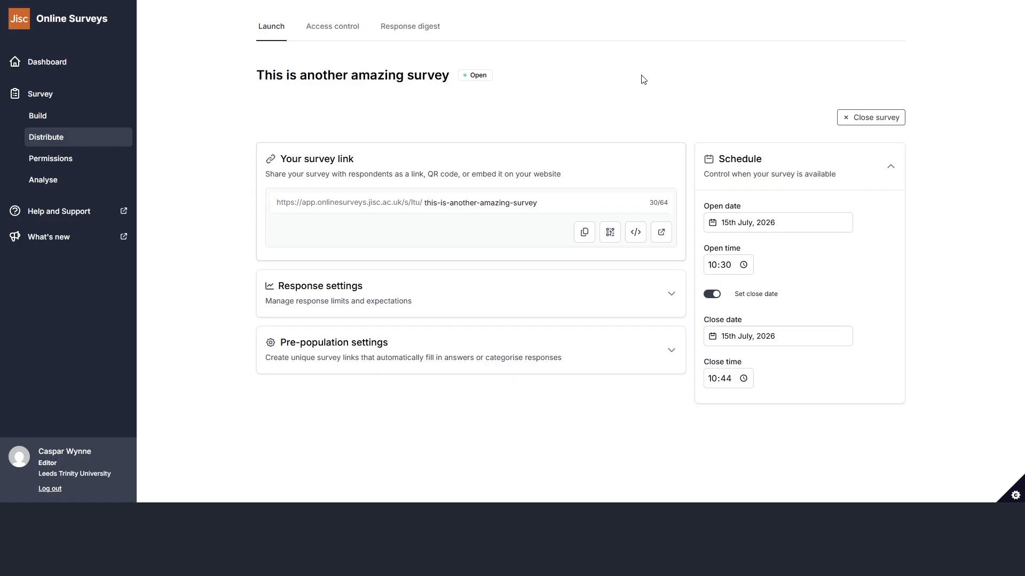
Step: Copy the embed code for placing the survey on a website
left_click(637, 241)
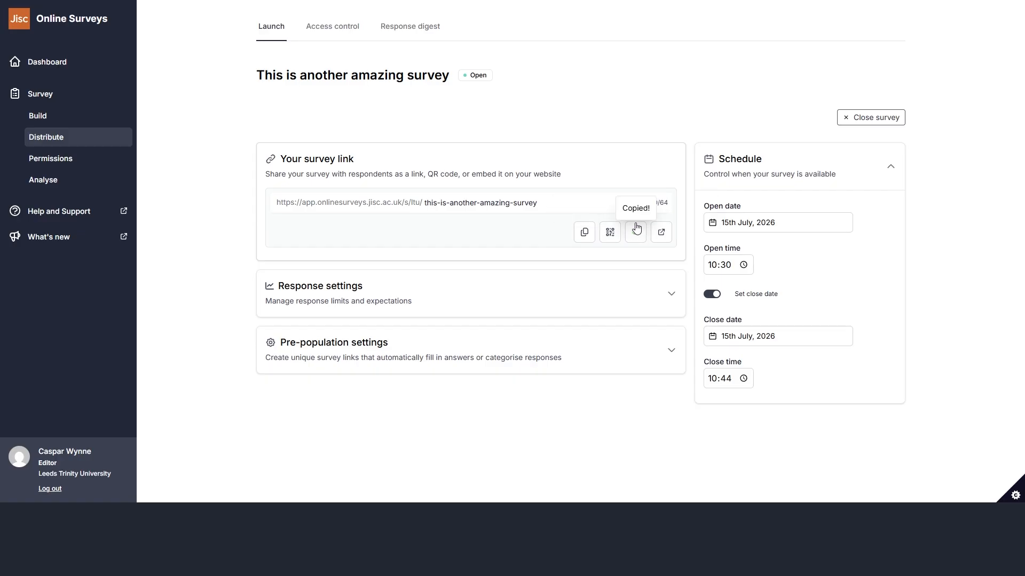
left_click(637, 241)
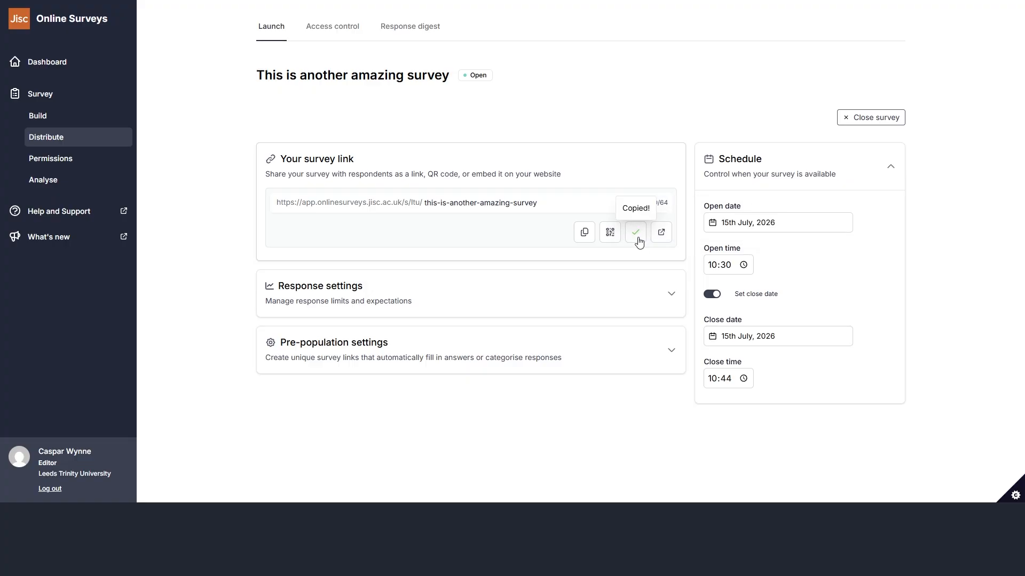